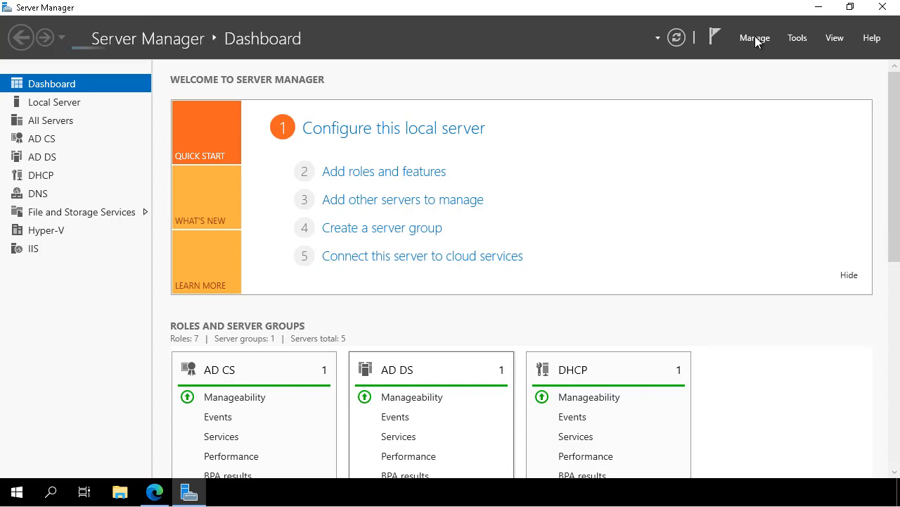
Open the Manage menu on the Server Manager dashboard
{"action": "left_click", "coordinate": [755, 39]}
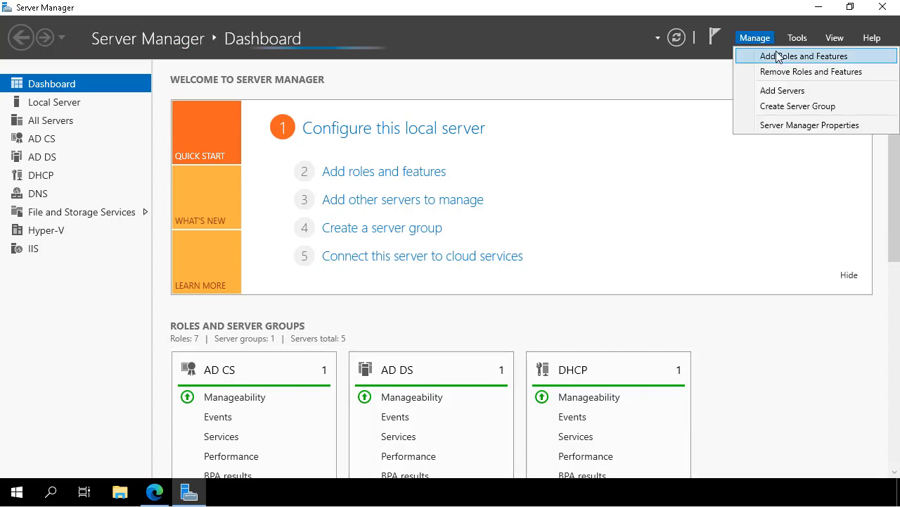
Start Add Roles and Features with a role-based install targeting SEA-ADM1.Contoso.com
{"action": "left_click", "coordinate": [778, 56]}
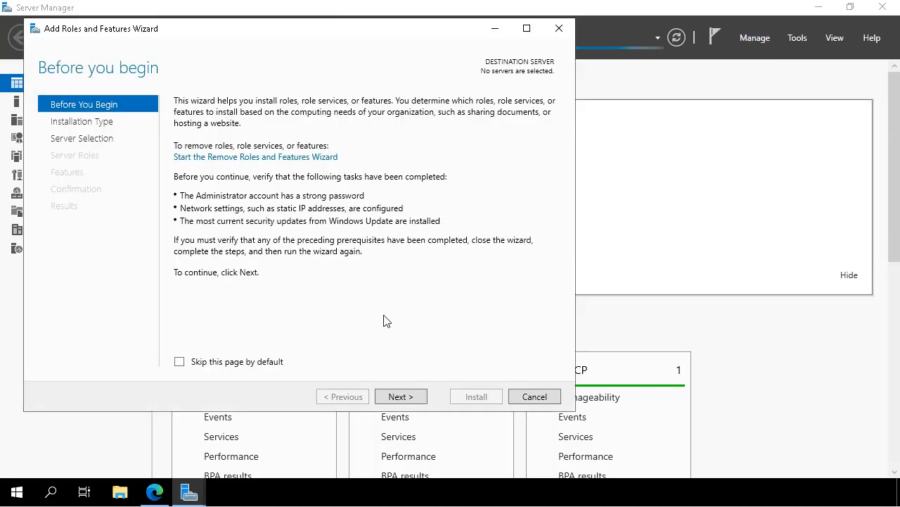
{"action": "left_click", "coordinate": [407, 398]}
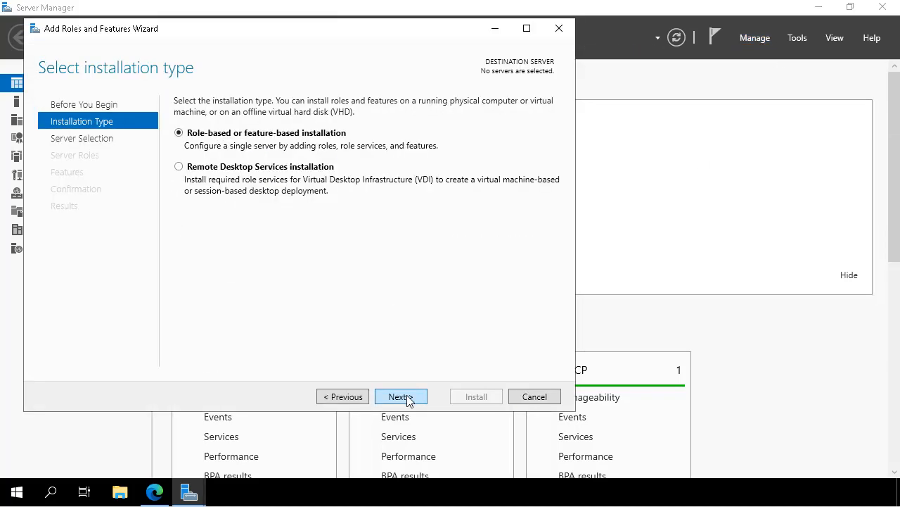
{"action": "left_click", "coordinate": [407, 398]}
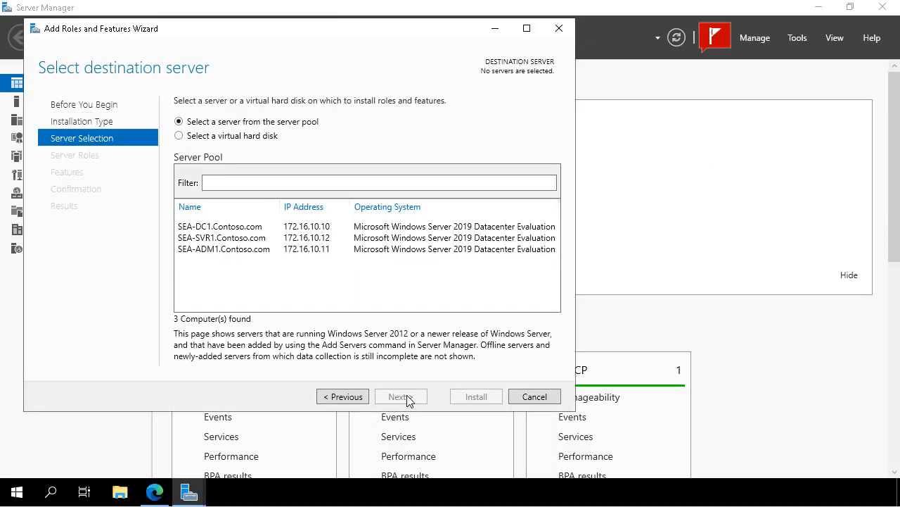
{"action": "left_click", "coordinate": [216, 251]}
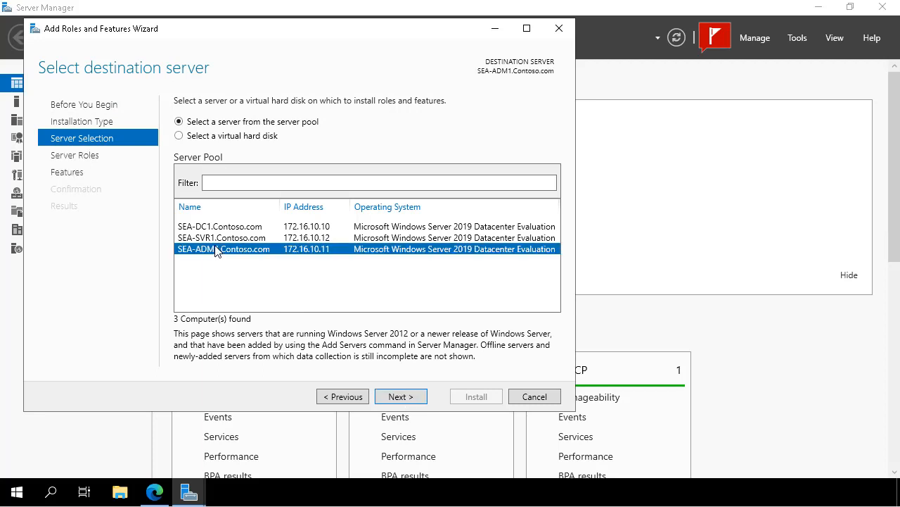
{"action": "left_click", "coordinate": [399, 397]}
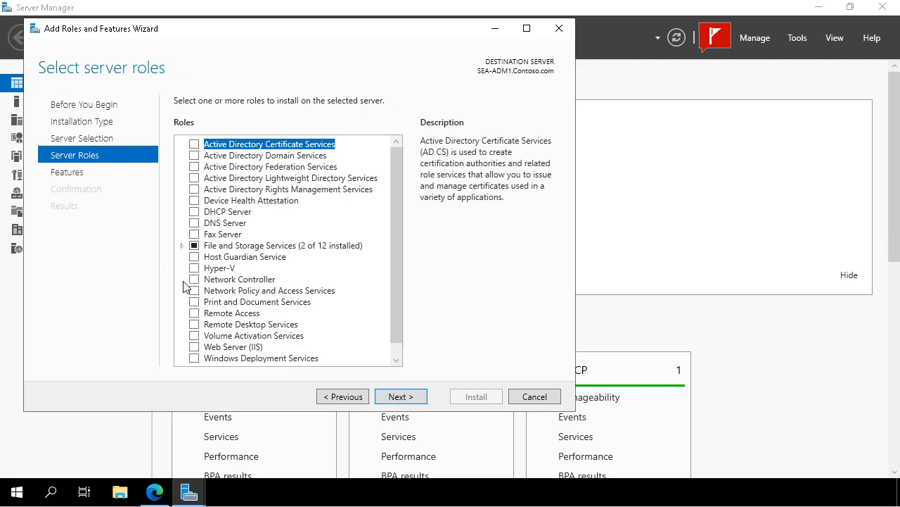
Select the Hyper-V role and keep defaults: no virtual switch, no live migration, default storage
{"action": "left_click", "coordinate": [193, 268]}
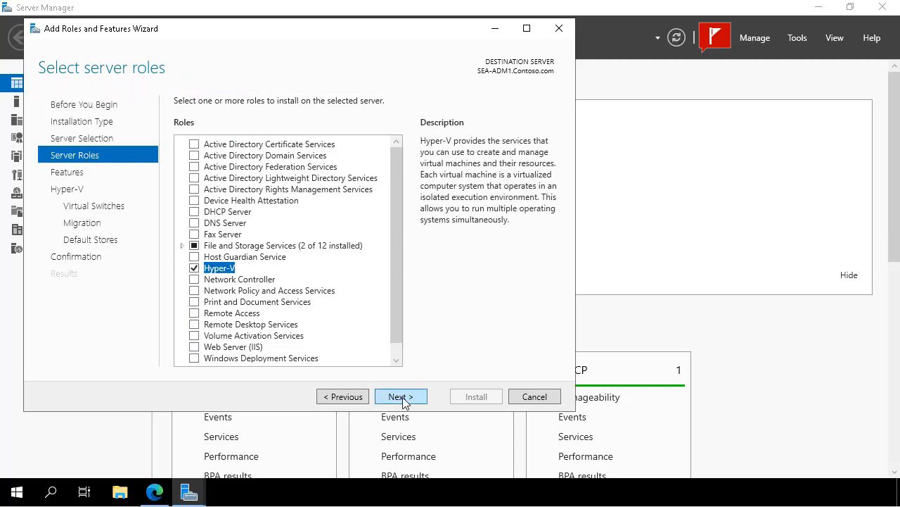
{"action": "left_click", "coordinate": [399, 396]}
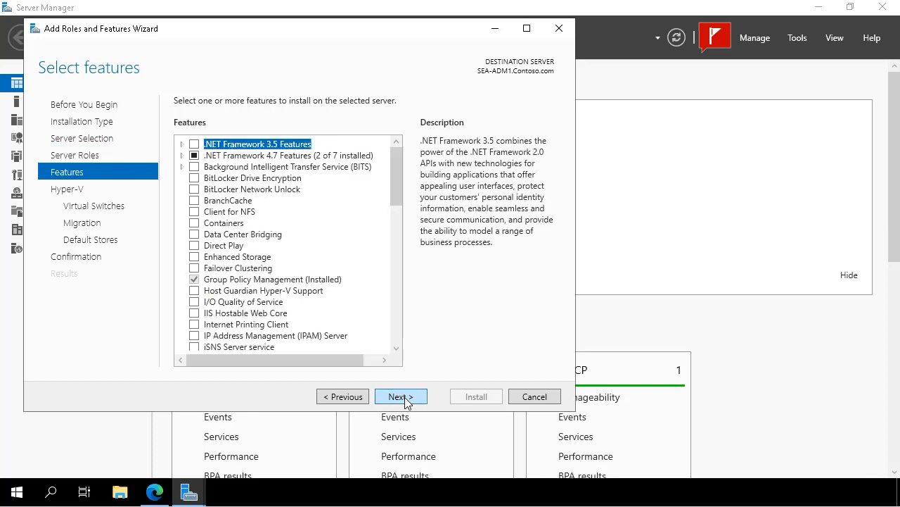
{"action": "left_click", "coordinate": [404, 398]}
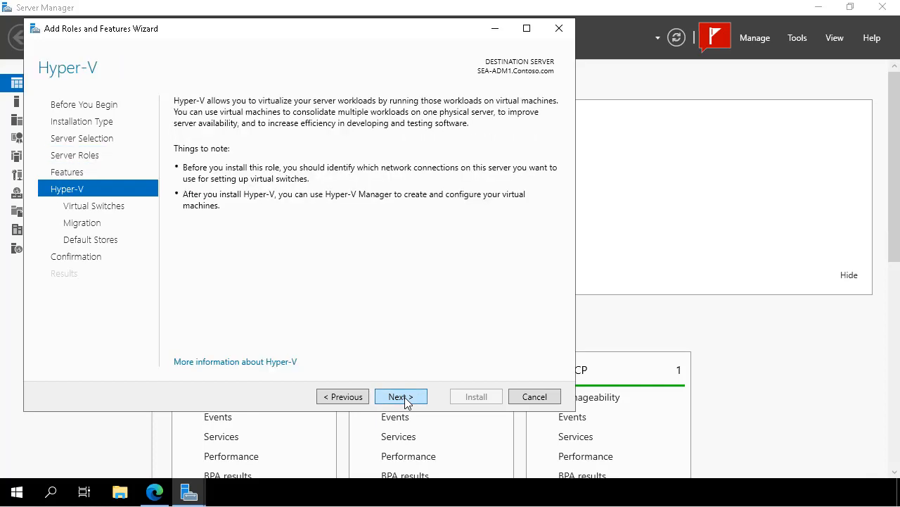
{"action": "left_click", "coordinate": [406, 399]}
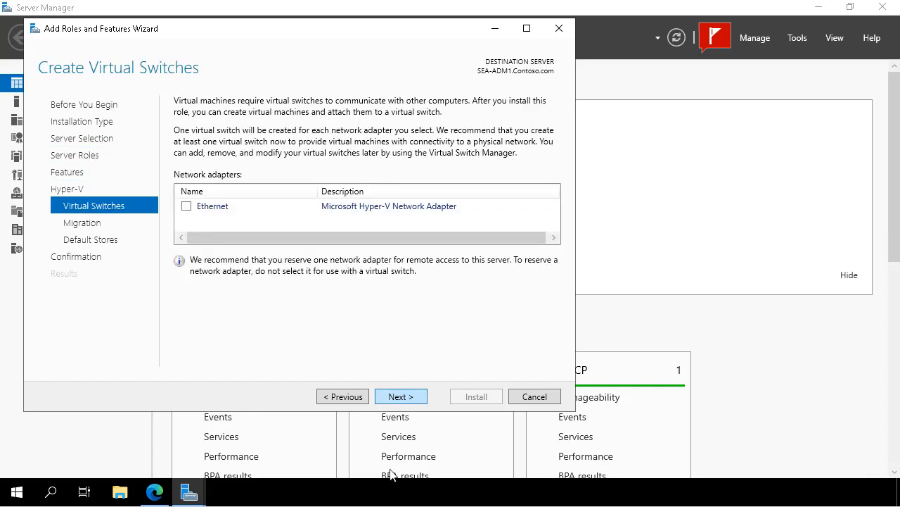
{"action": "left_click", "coordinate": [401, 401]}
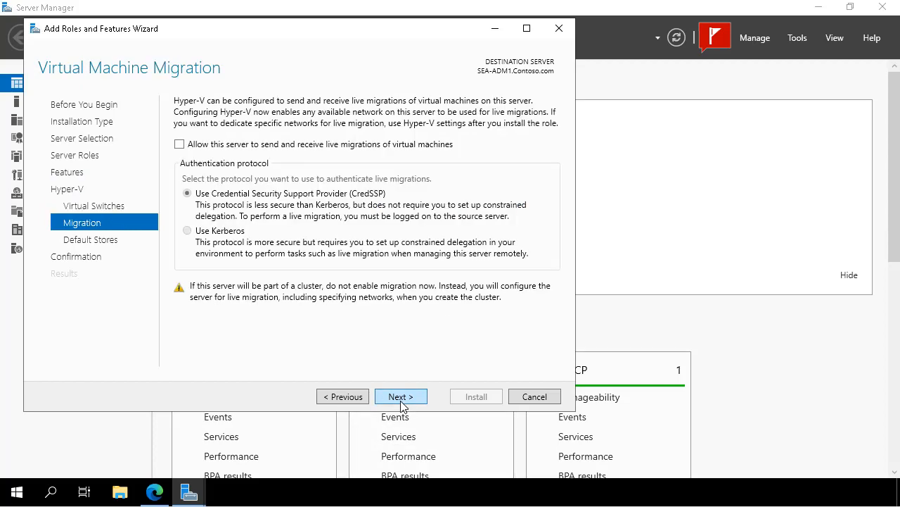
{"action": "left_click", "coordinate": [400, 400]}
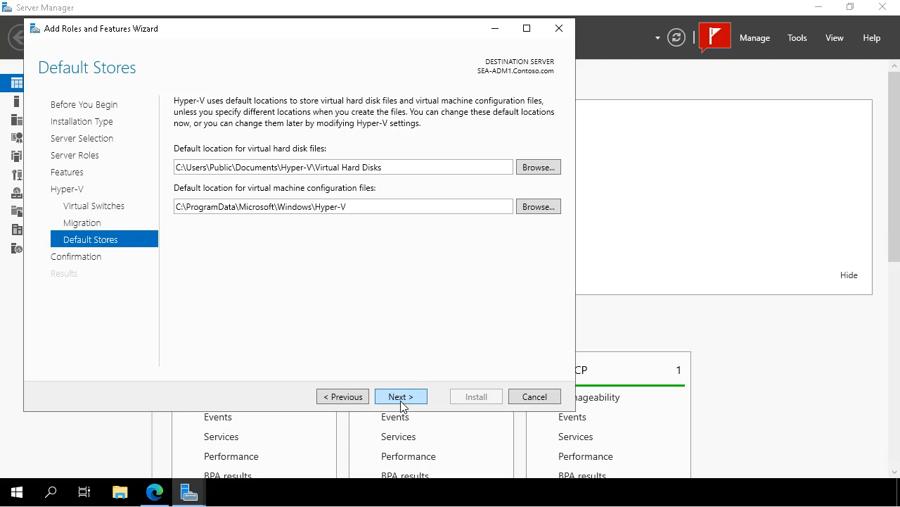
{"action": "left_click", "coordinate": [401, 399]}
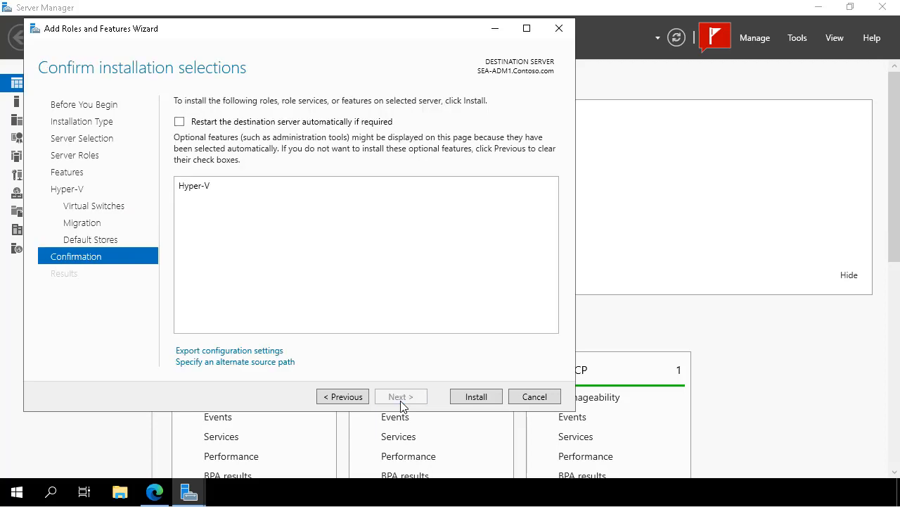
Install Hyper-V on SEA-ADM1, close the wizard, and restart the server with the default reason
{"action": "left_click", "coordinate": [469, 399]}
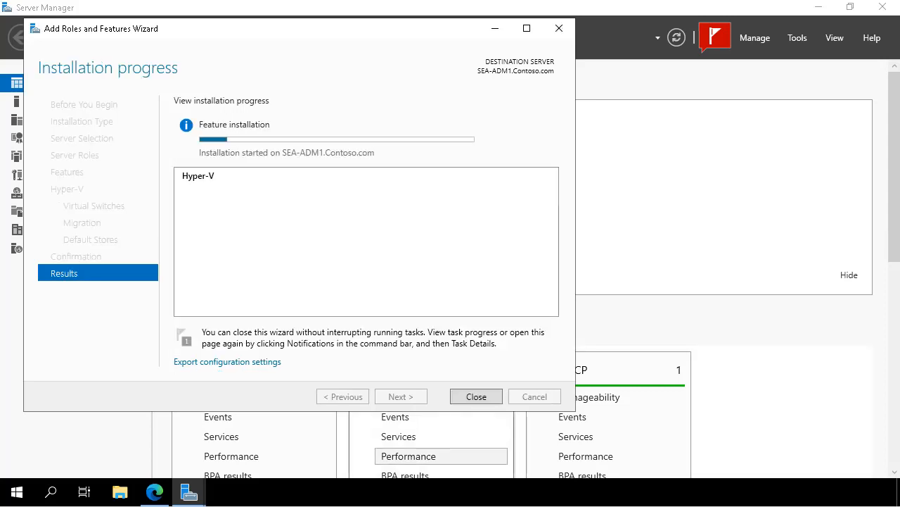
{"action": "left_click", "coordinate": [475, 396]}
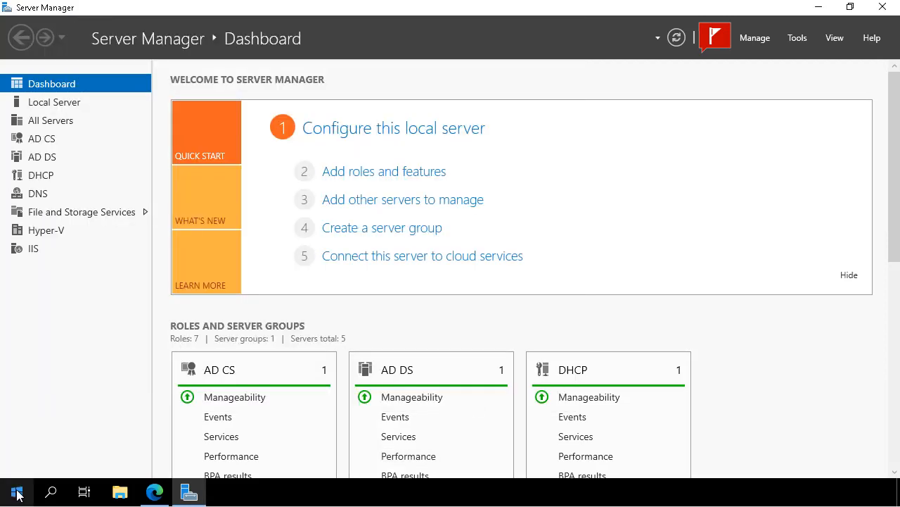
{"action": "right_click", "coordinate": [17, 494]}
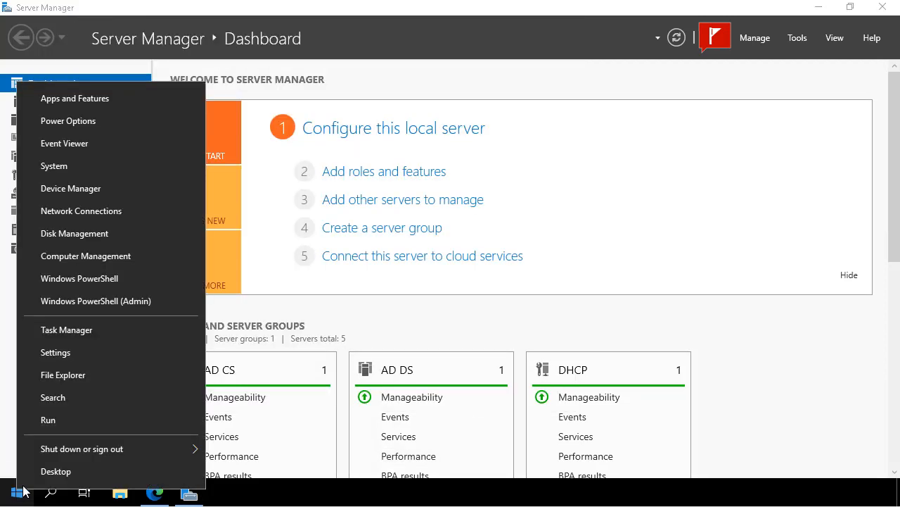
{"action": "mouse_move", "coordinate": [68, 448]}
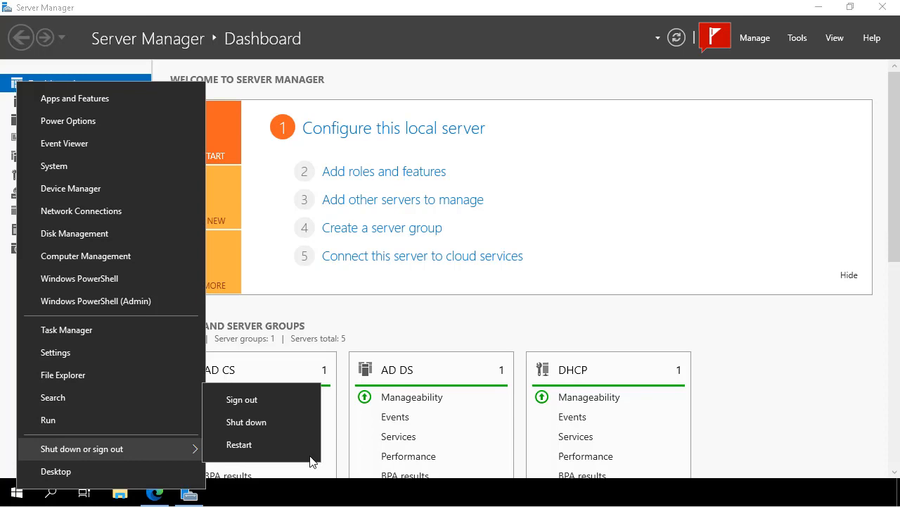
{"action": "left_click", "coordinate": [272, 454]}
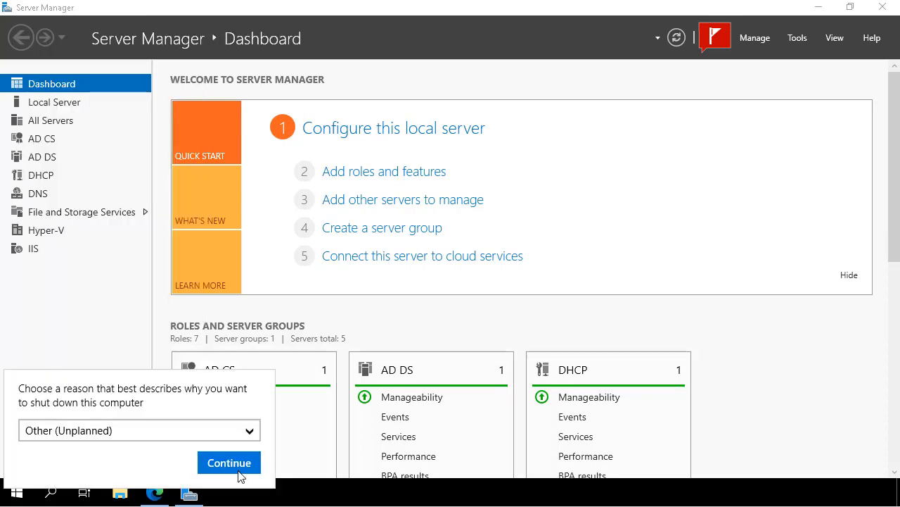
{"action": "left_click", "coordinate": [221, 470]}
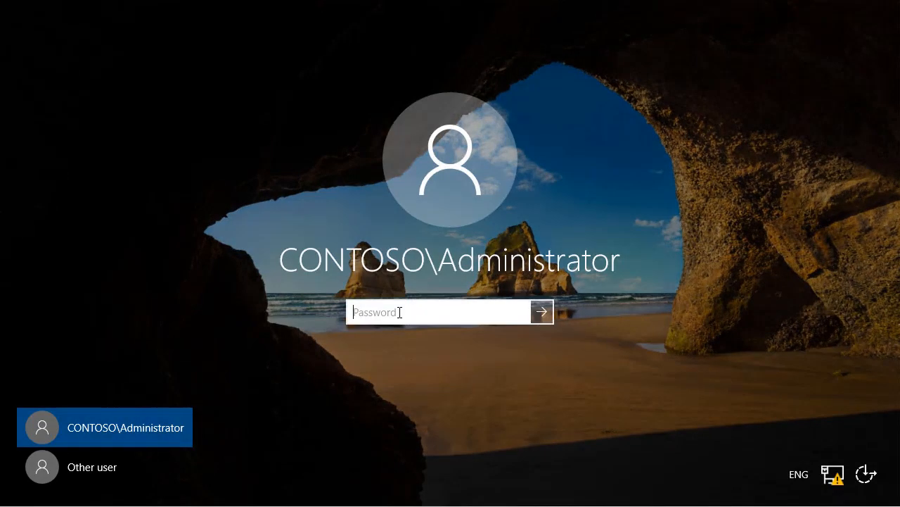
Sign in with the administrator password and launch Services from Windows Administrative Tools
{"action": "type", "text": "********"}
{"action": "left_click", "coordinate": [548, 312]}
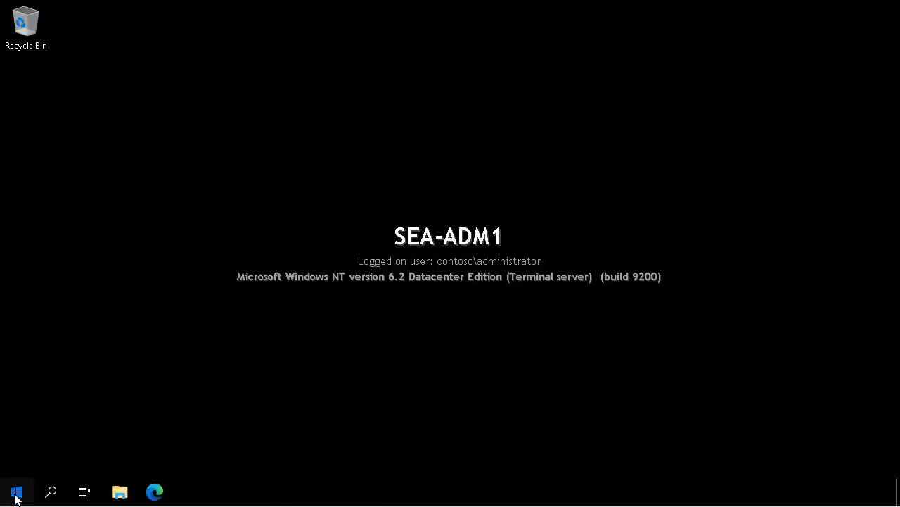
{"action": "left_click", "coordinate": [16, 494]}
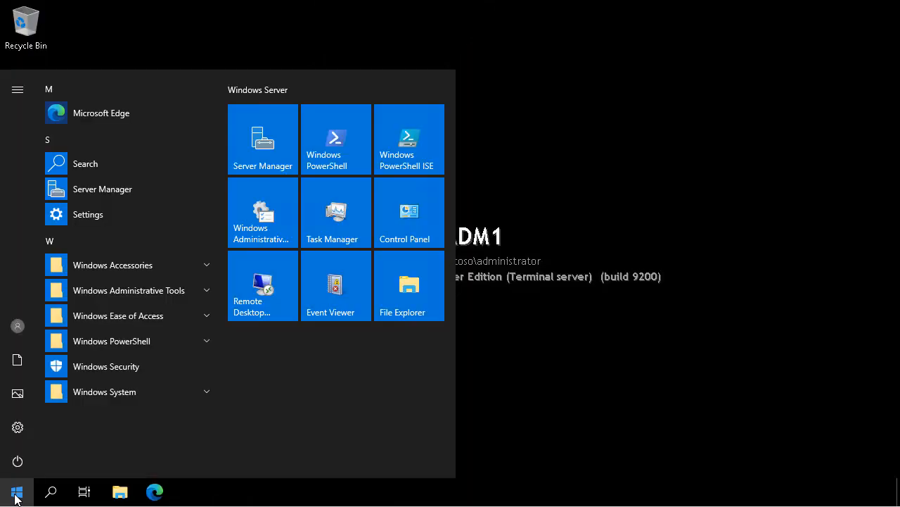
{"action": "left_click", "coordinate": [261, 224]}
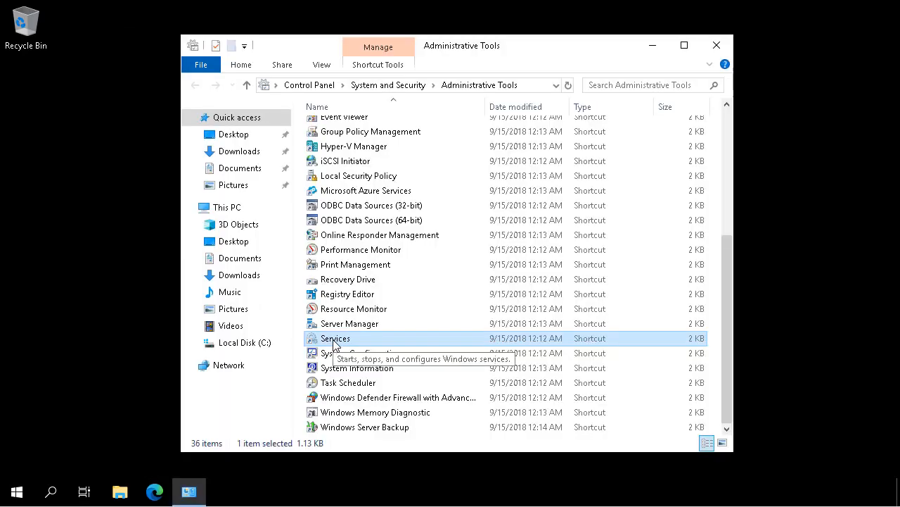
{"action": "left_click", "coordinate": [334, 340]}
{"action": "double_click", "coordinate": [335, 341]}
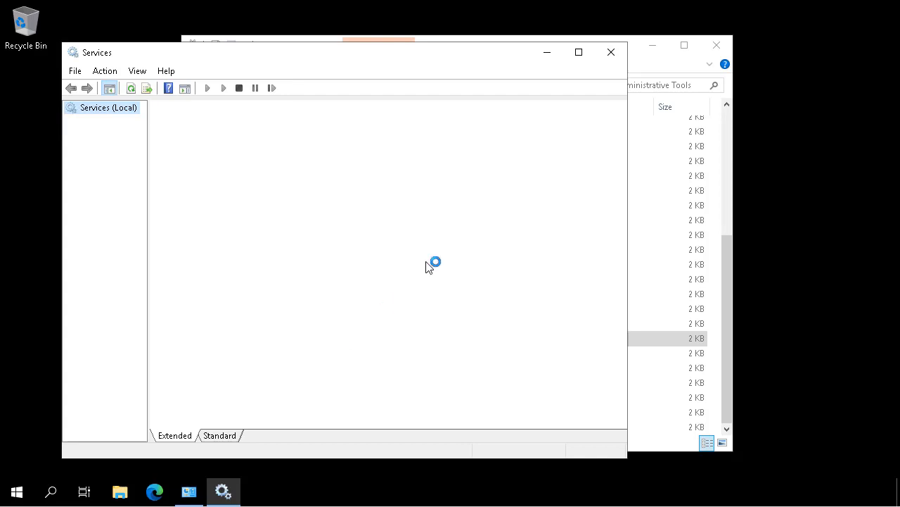
Maximize Services, check the Hyper-V services are running, then close the console
{"action": "left_click", "coordinate": [579, 53]}
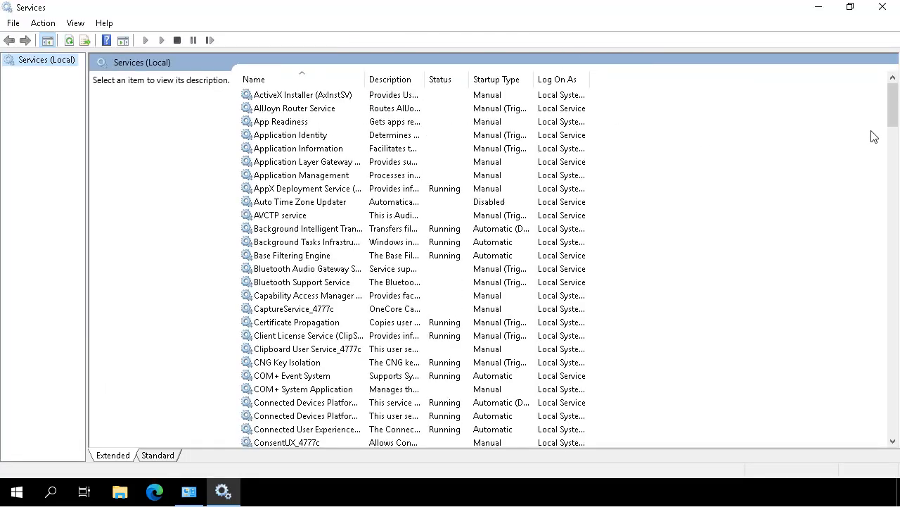
{"action": "left_click", "coordinate": [889, 167]}
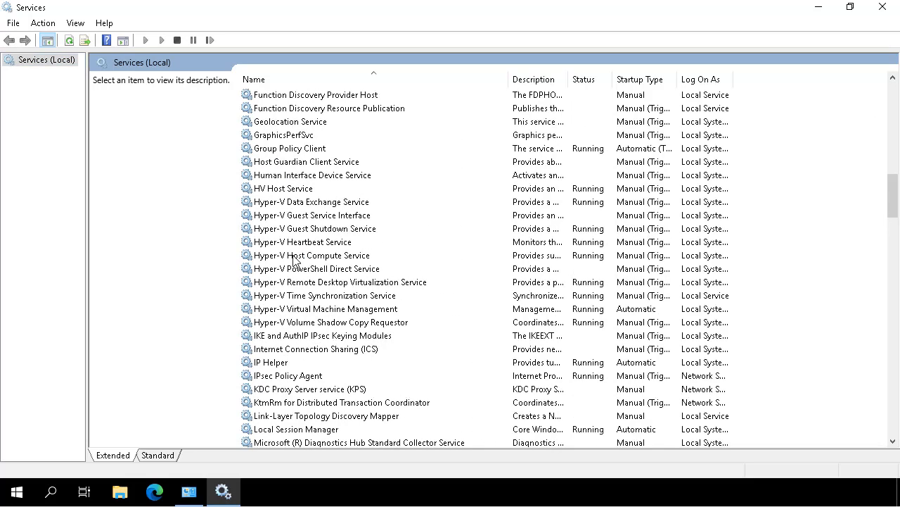
{"action": "left_click", "coordinate": [295, 255]}
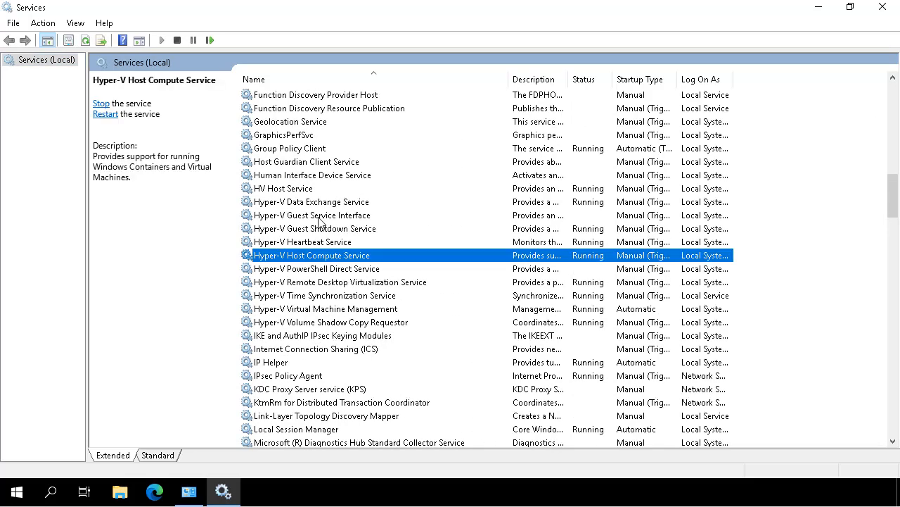
{"action": "left_click", "coordinate": [290, 191]}
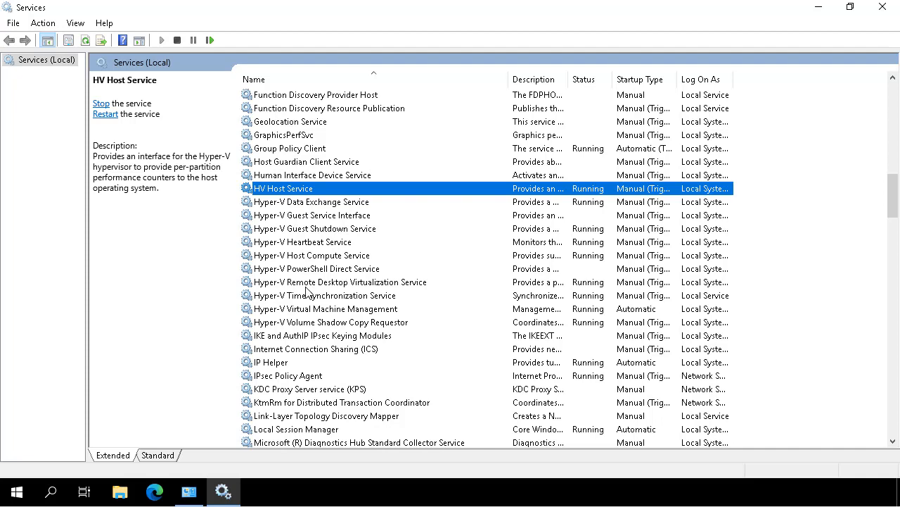
{"action": "left_click", "coordinate": [314, 310]}
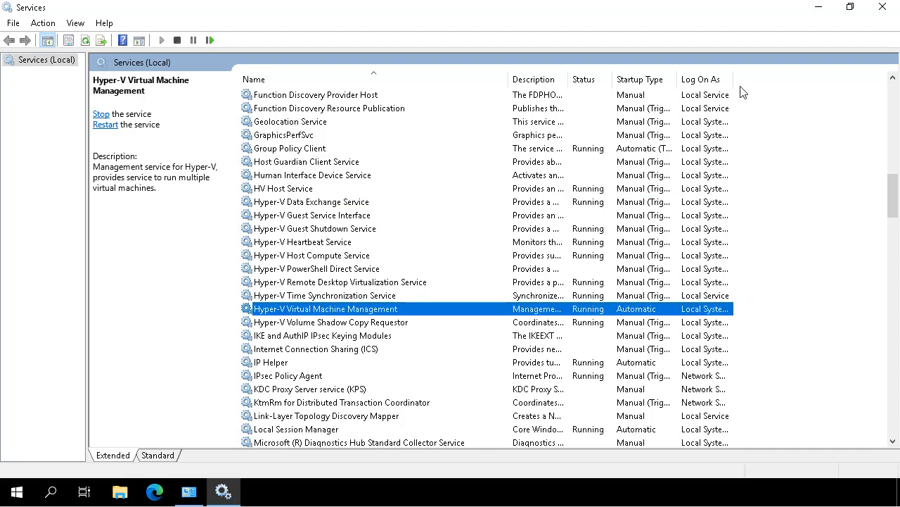
{"action": "left_click", "coordinate": [883, 7]}
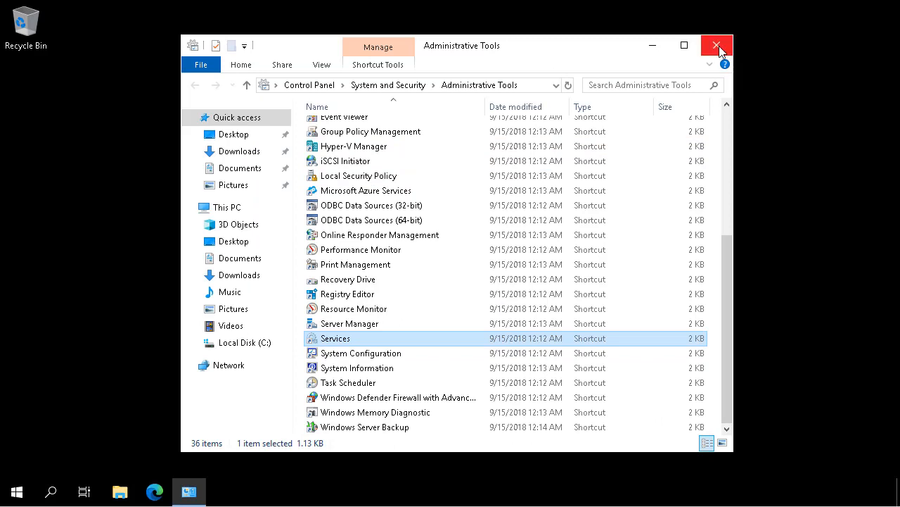
In an admin PowerShell, run Uninstall-WindowsFeature Hyper-V -includeManagementTools -Restart
{"action": "left_click", "coordinate": [718, 46]}
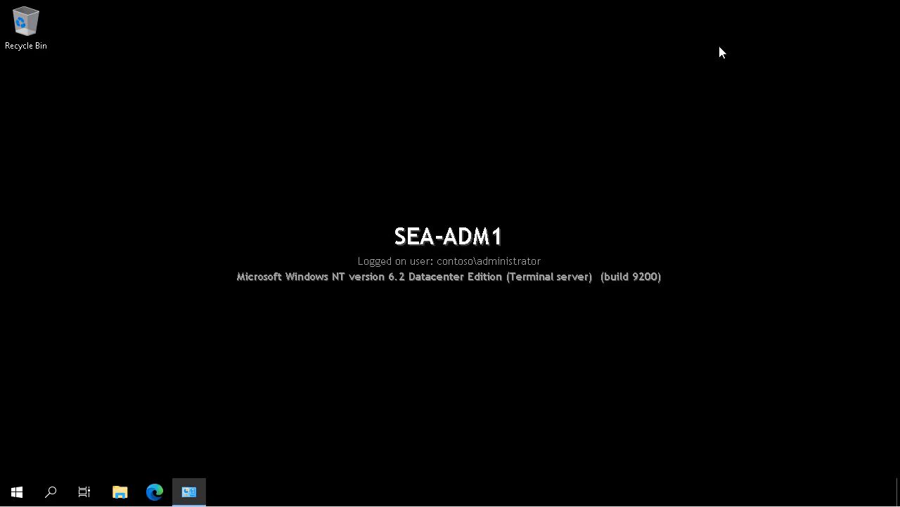
{"action": "right_click", "coordinate": [6, 497]}
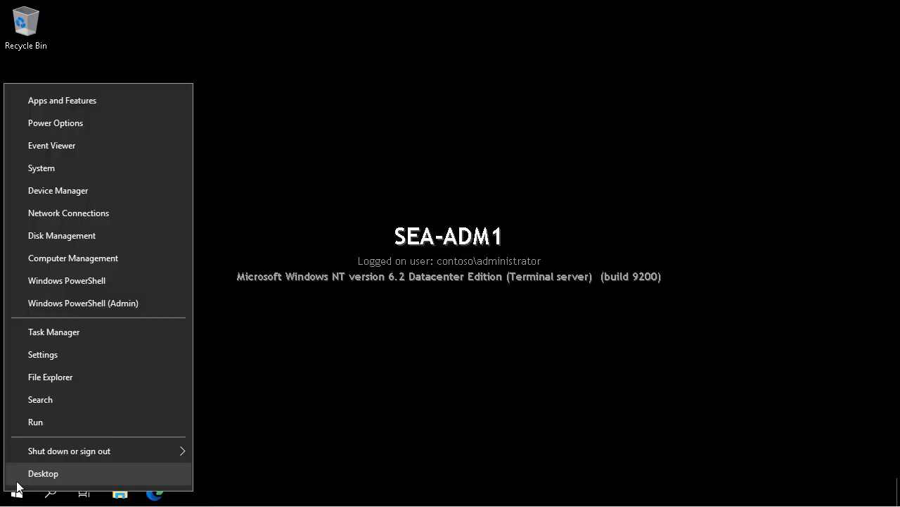
{"action": "left_click", "coordinate": [58, 303]}
{"action": "left_click", "coordinate": [541, 150]}
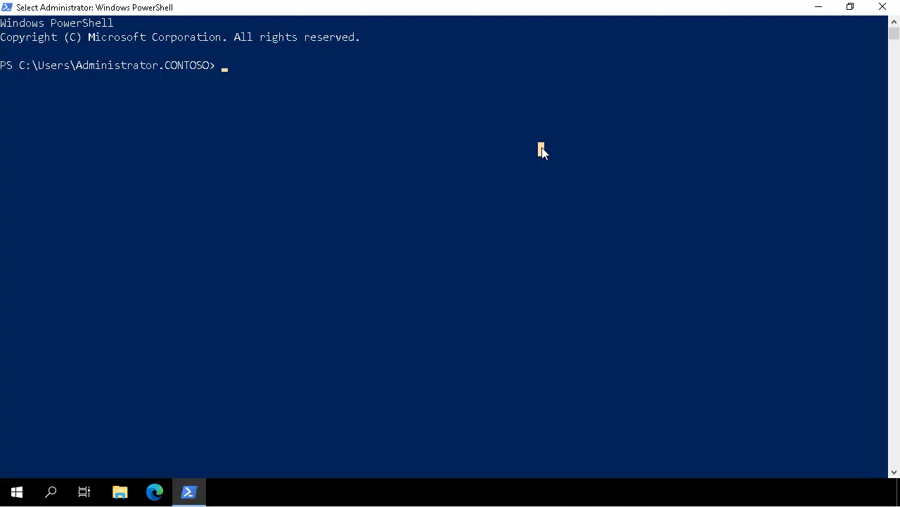
{"action": "type", "text": "Uninstal"}
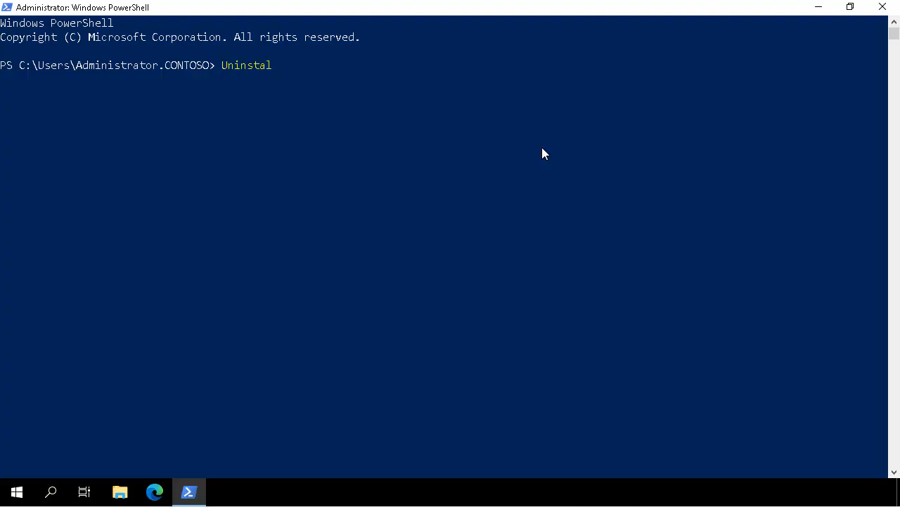
{"action": "type", "text": "l-WindowsFeature Hyper-V -includeManagementTools -Restart"}
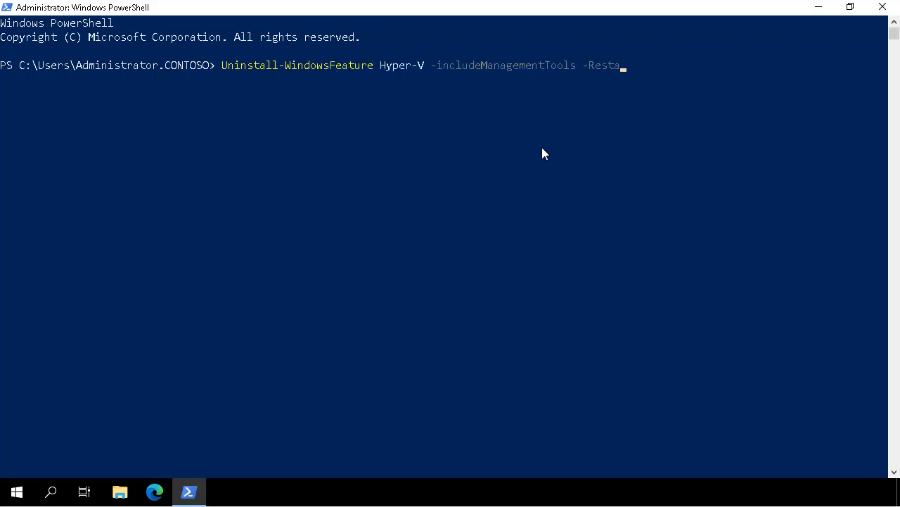
{"action": "key", "text": "Return"}
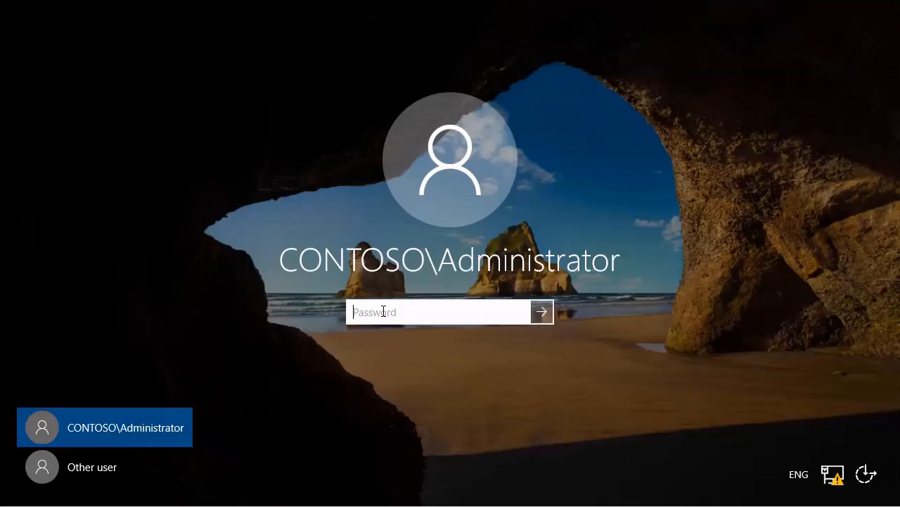
Sign back in with the administrator password and open Windows Admin Center in Edge
{"action": "type", "text": "Pa$$w0rd"}
{"action": "left_click", "coordinate": [542, 312]}
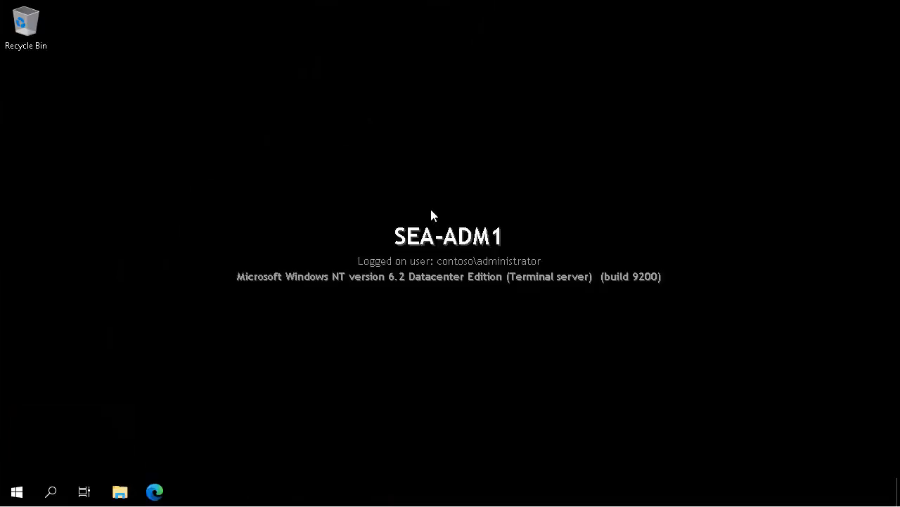
{"action": "left_click", "coordinate": [155, 493]}
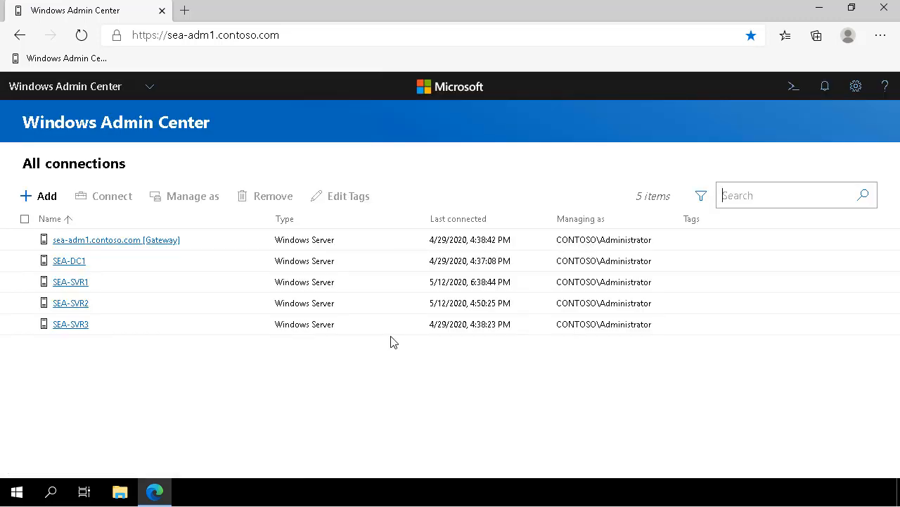
On sea-adm1.contoso.com, install the Hyper-V role from Roles and features with automatic reboot enabled
{"action": "left_click", "coordinate": [124, 242]}
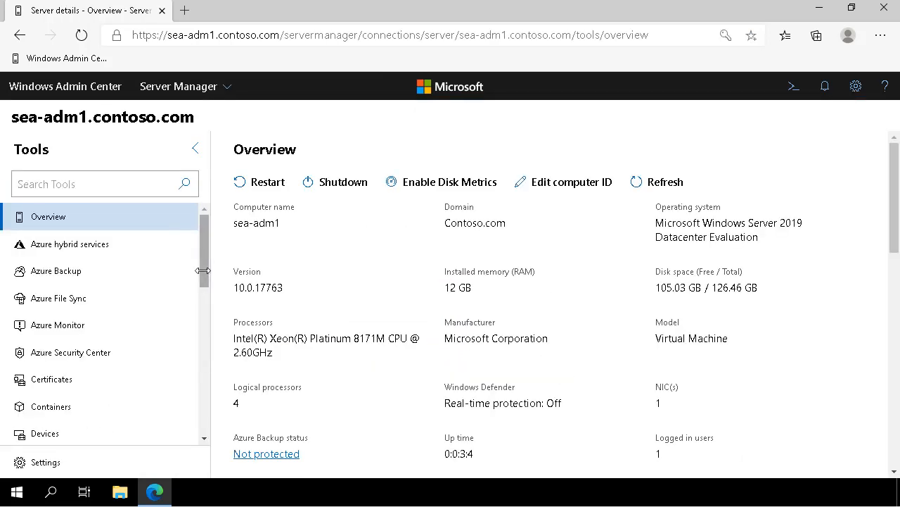
{"action": "scroll", "coordinate": [200, 338], "scroll_direction": "down", "scroll_amount": 8}
{"action": "left_click", "coordinate": [60, 276]}
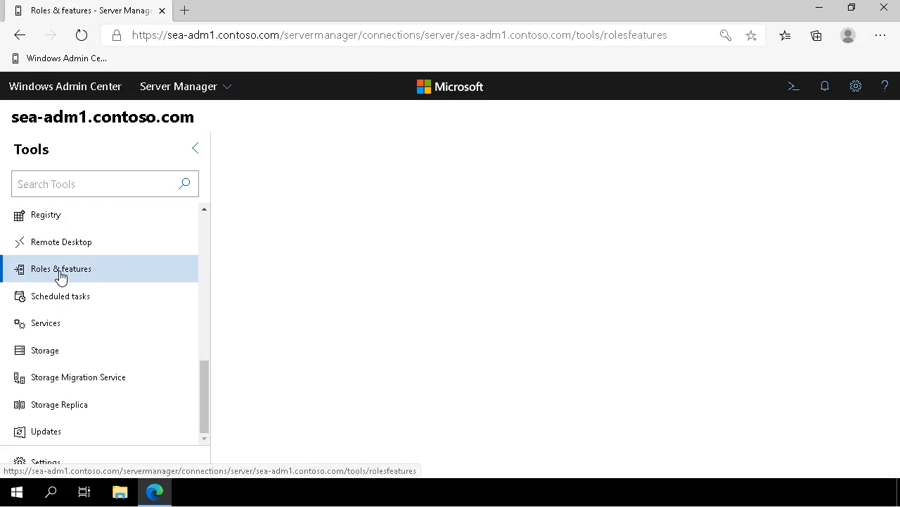
{"action": "scroll", "coordinate": [333, 279], "scroll_direction": "down", "scroll_amount": 5}
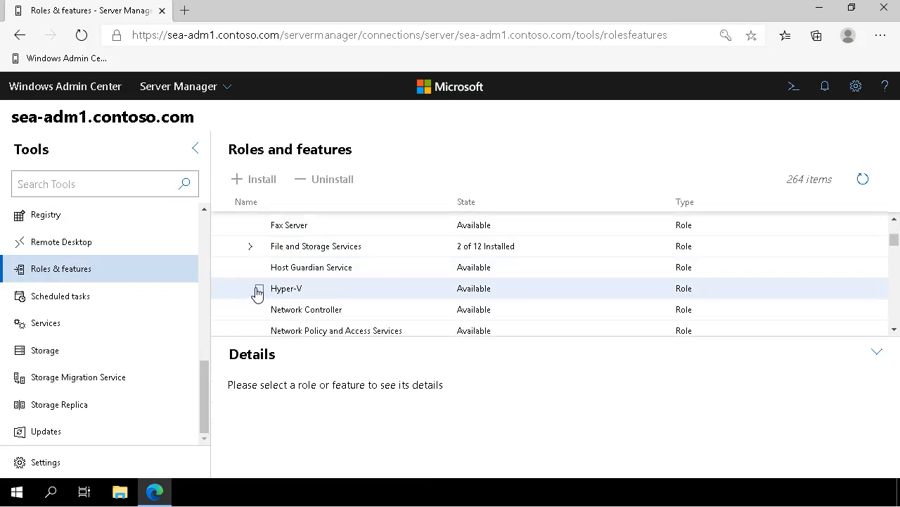
{"action": "left_click", "coordinate": [260, 289]}
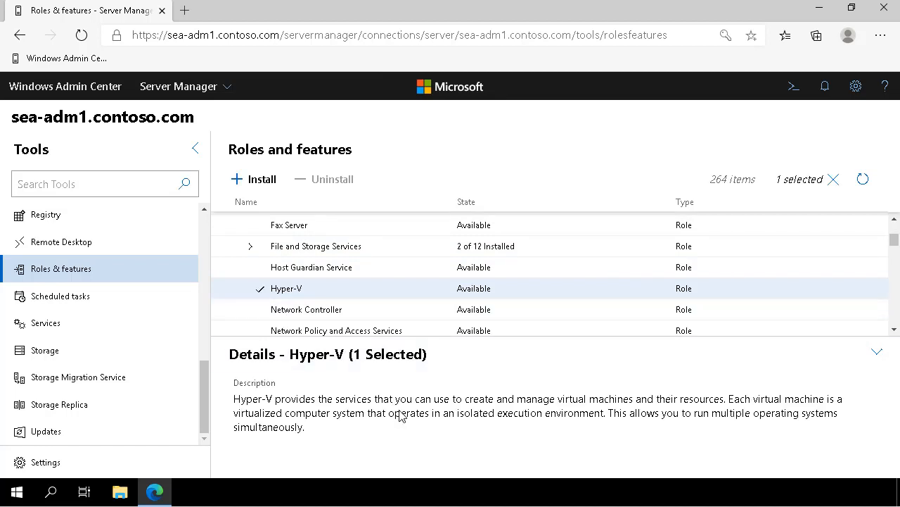
{"action": "left_click", "coordinate": [257, 179]}
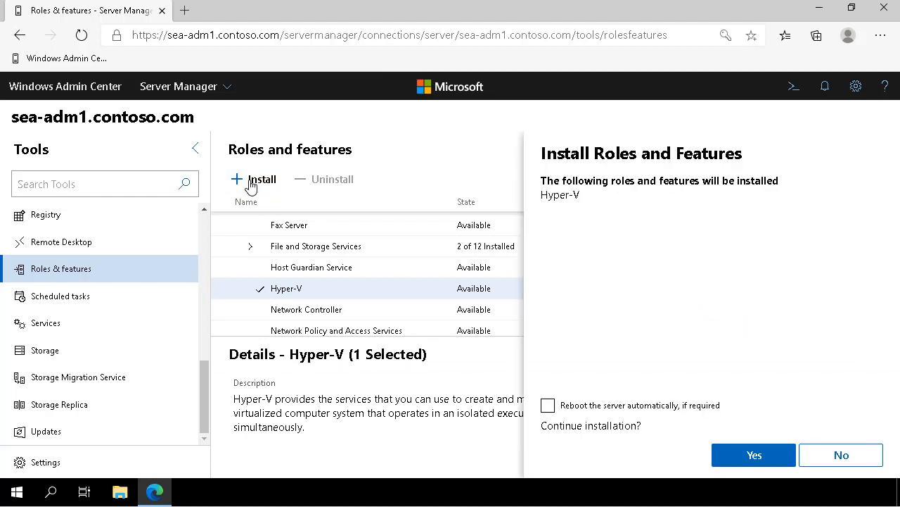
{"action": "left_click", "coordinate": [613, 406]}
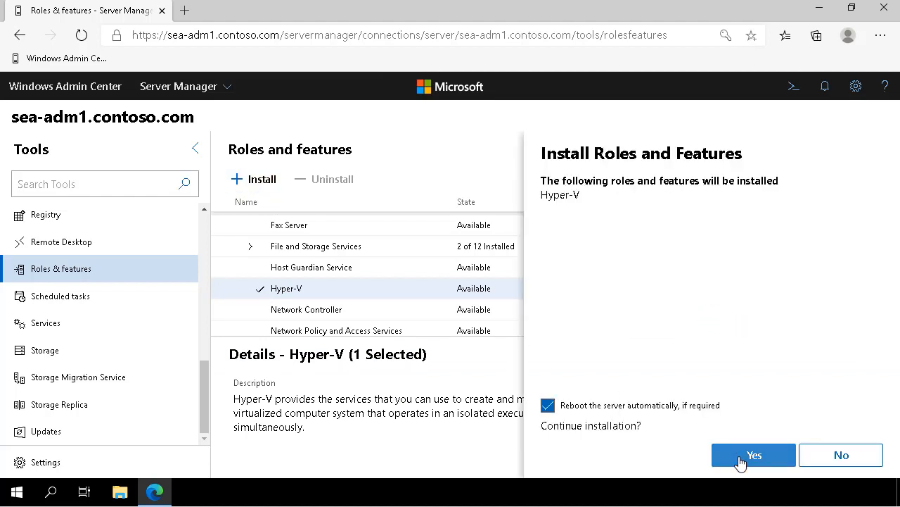
{"action": "left_click", "coordinate": [741, 459]}
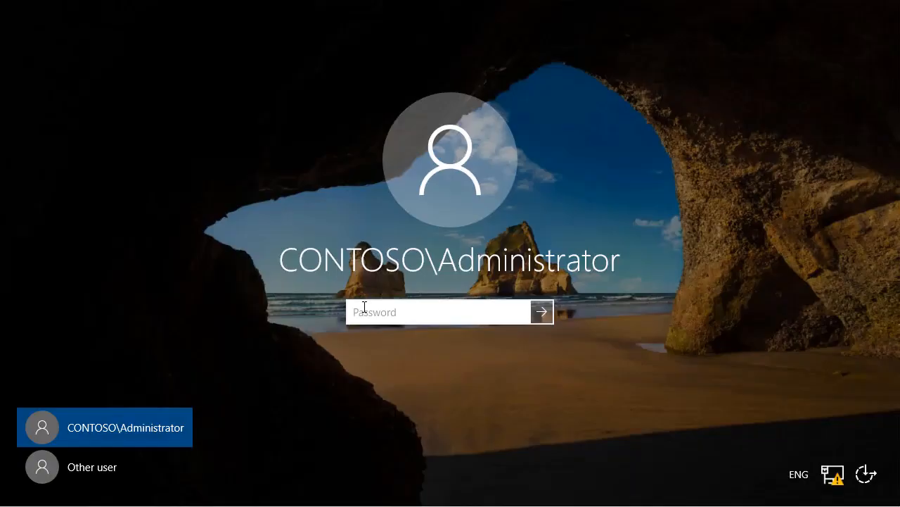
Sign back in with the administrator password after the automatic reboot
{"action": "type", "text": "********"}
{"action": "left_click", "coordinate": [542, 313]}
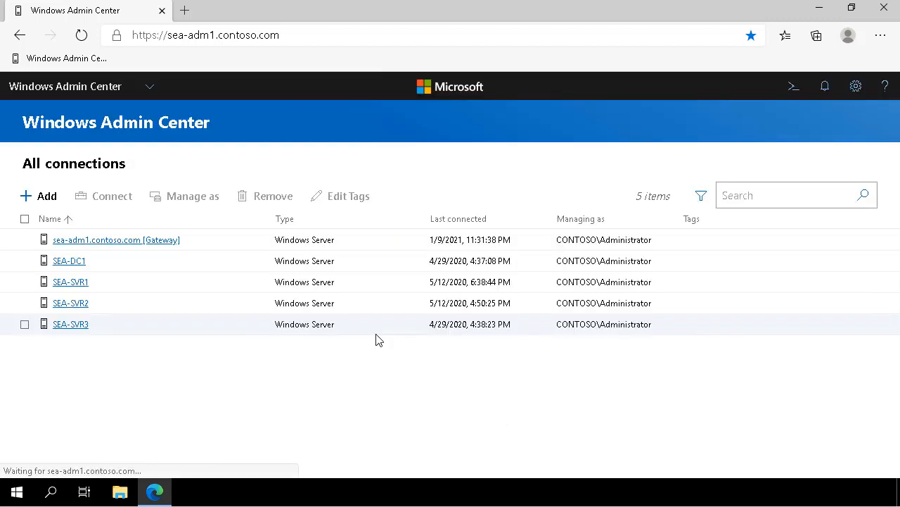
Connect to sea-adm1.contoso.com and view the Virtual machines Inventory, which has no records
{"action": "left_click", "coordinate": [137, 240]}
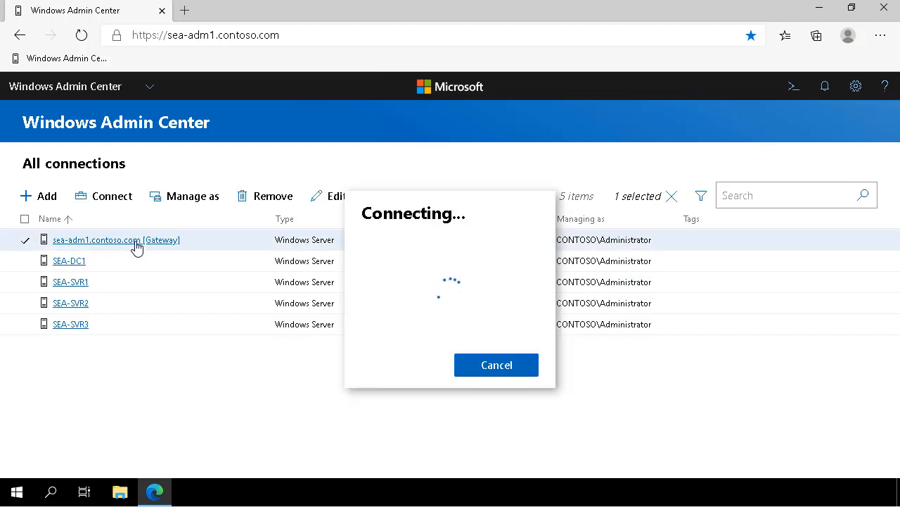
{"action": "left_click_drag", "start_coordinate": [202, 288], "coordinate": [204, 426]}
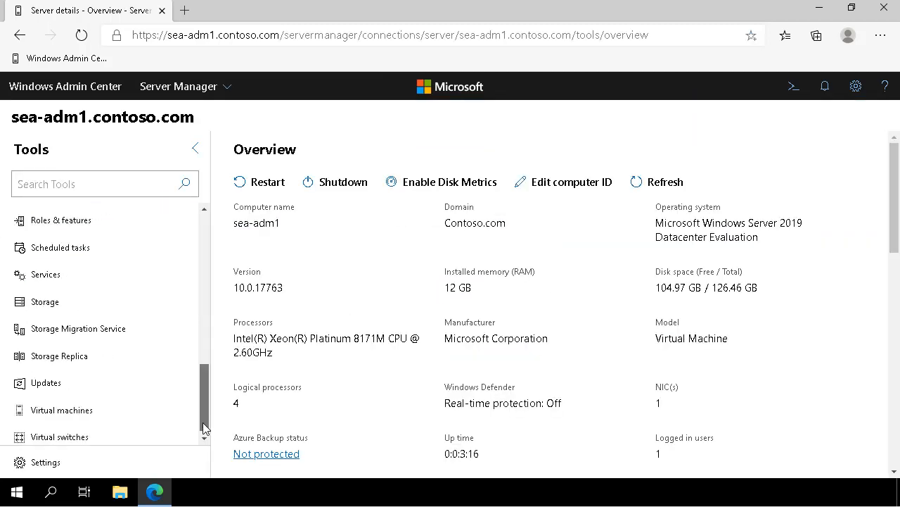
{"action": "left_click", "coordinate": [159, 415]}
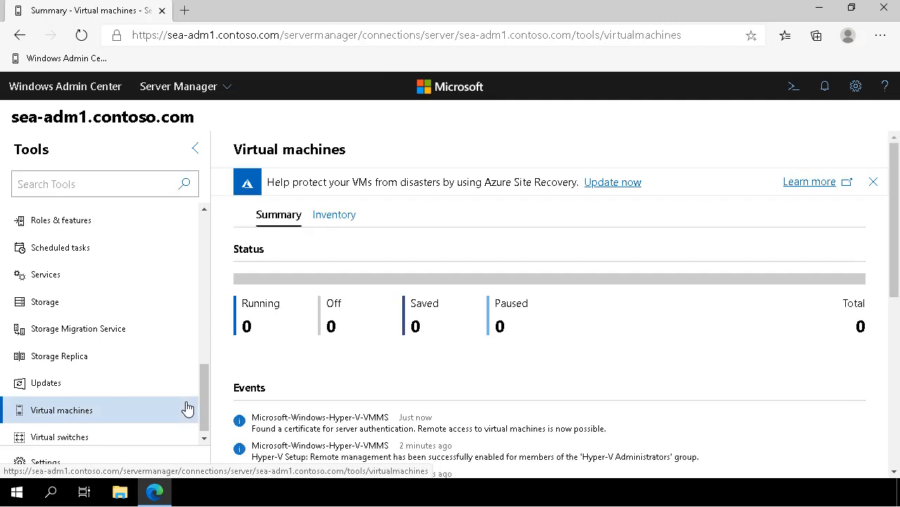
{"action": "left_click", "coordinate": [322, 220]}
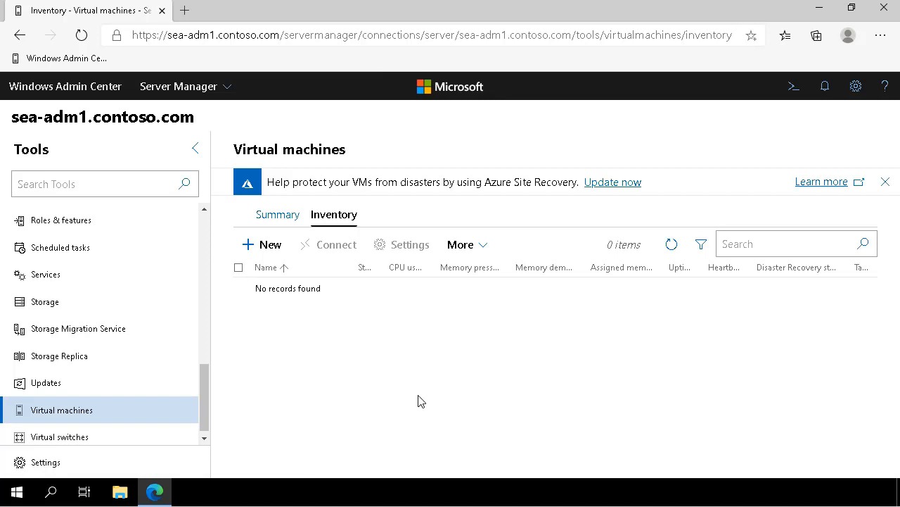
{"action": "left_click_drag", "start_coordinate": [204, 422], "coordinate": [86, 366]}
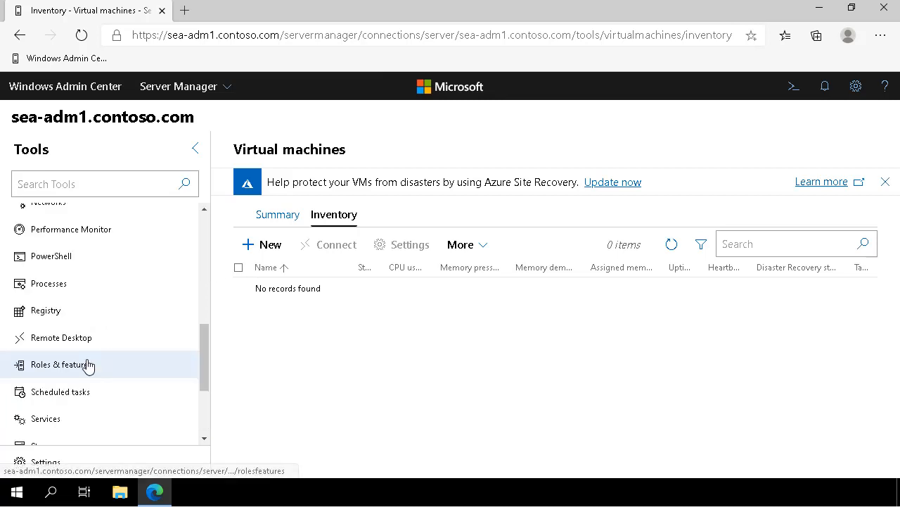
In Roles and features, expand Hyper-V Management Tools and confirm it shows 2 of 2 Installed
{"action": "left_click", "coordinate": [86, 365]}
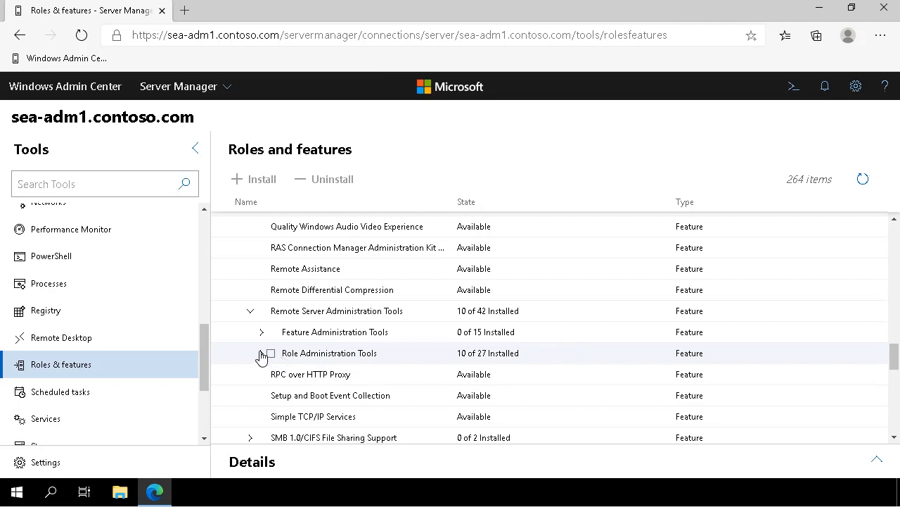
{"action": "left_click", "coordinate": [261, 353]}
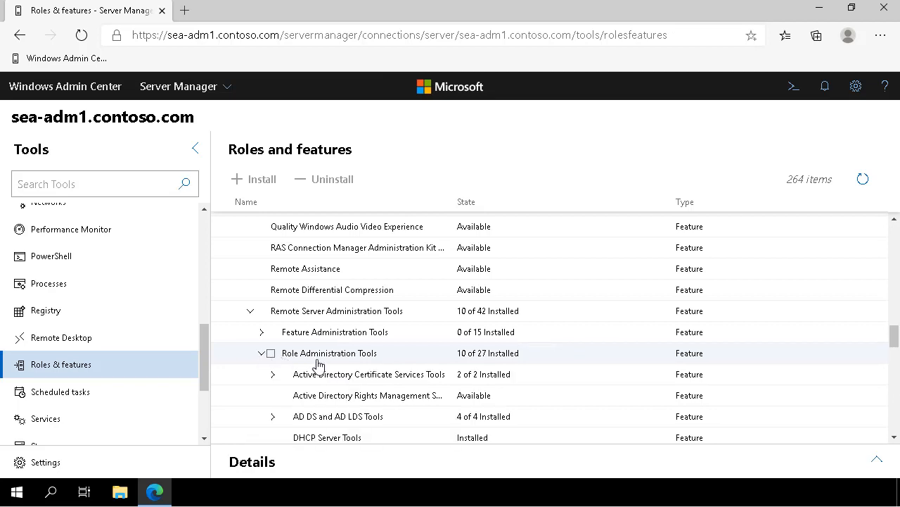
{"action": "scroll", "coordinate": [317, 366], "scroll_direction": "down", "scroll_amount": 1}
{"action": "scroll", "coordinate": [317, 366], "scroll_direction": "down", "scroll_amount": 1}
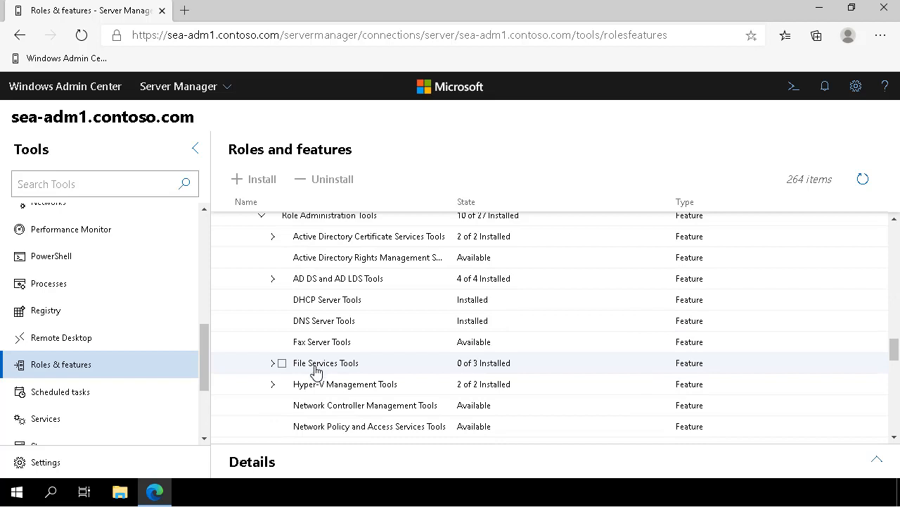
{"action": "left_click", "coordinate": [271, 385]}
{"action": "scroll", "coordinate": [355, 383], "scroll_direction": "down", "scroll_amount": 1}
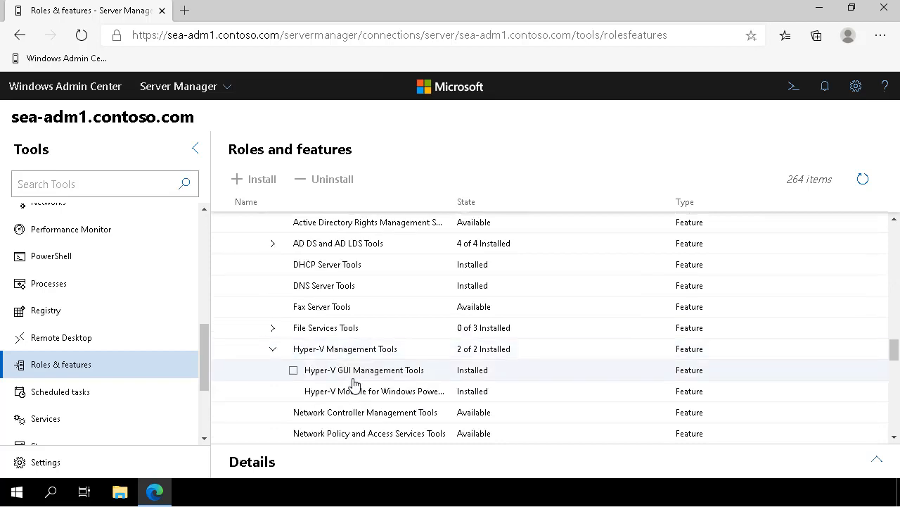
{"action": "left_click", "coordinate": [294, 391]}
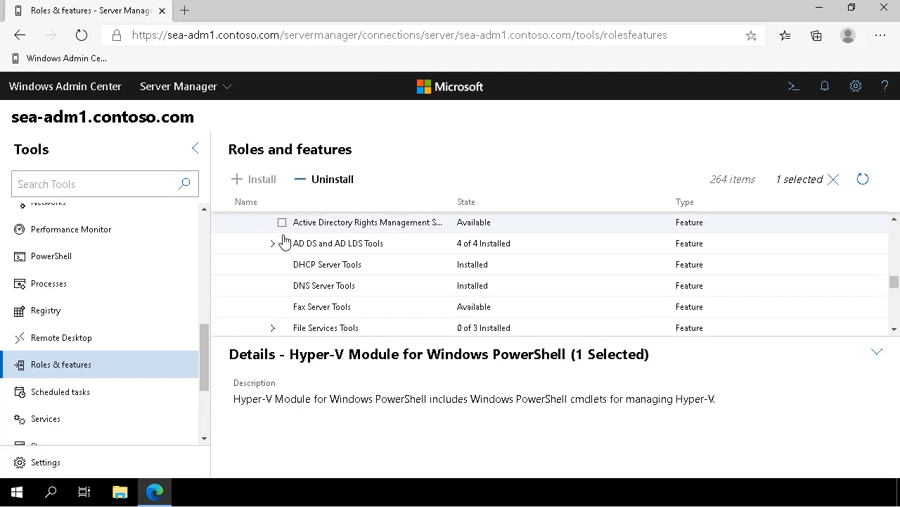
{"action": "scroll", "coordinate": [284, 243], "scroll_direction": "down", "scroll_amount": 1}
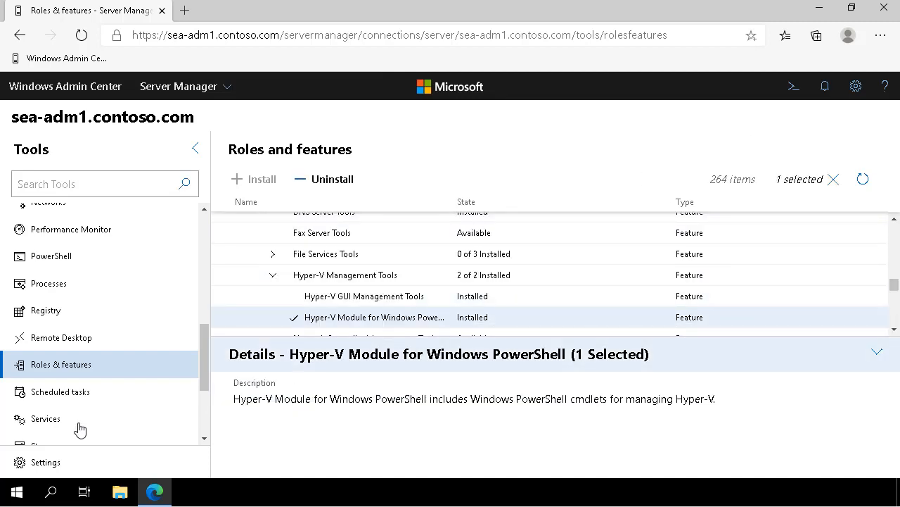
{"action": "right_click", "coordinate": [10, 498]}
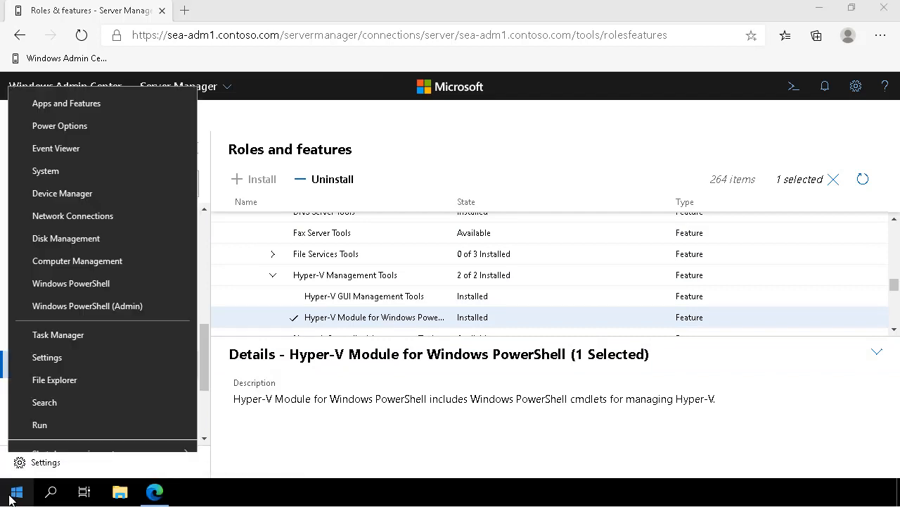
In an elevated PowerShell, show Hyper-V module commands via get-command -module hyper-v | out-gridview, then close the grid
{"action": "left_click", "coordinate": [61, 308]}
{"action": "type", "text": "get"}
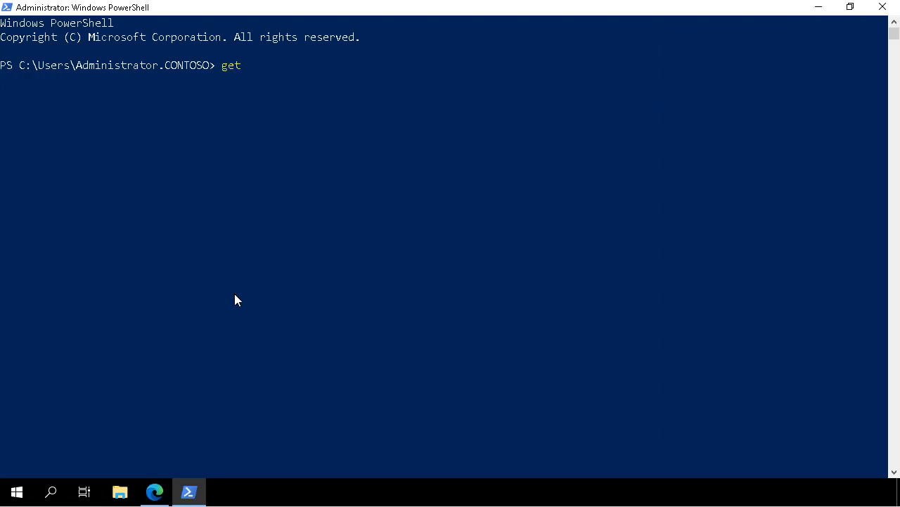
{"action": "type", "text": "-command -module hyper-v | out-gridview"}
{"action": "key", "text": "Return"}
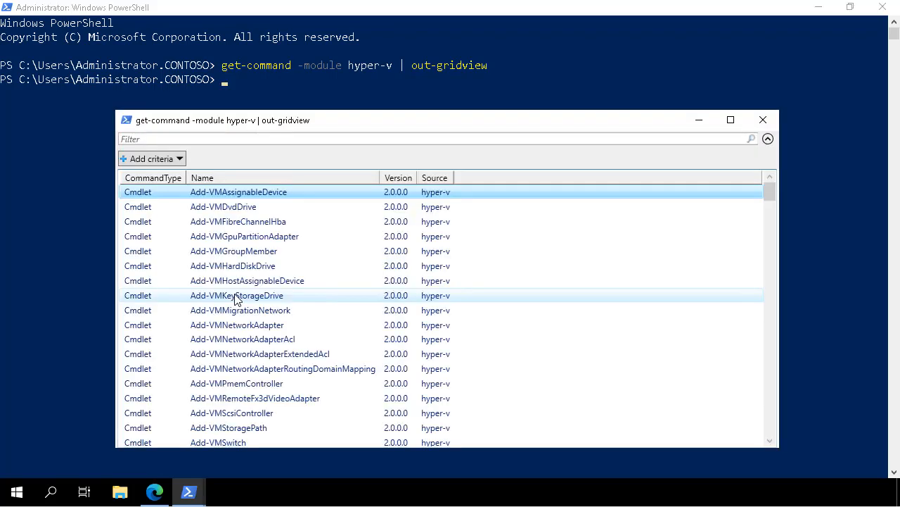
{"action": "left_click", "coordinate": [764, 129]}
{"action": "left_click", "coordinate": [819, 10]}
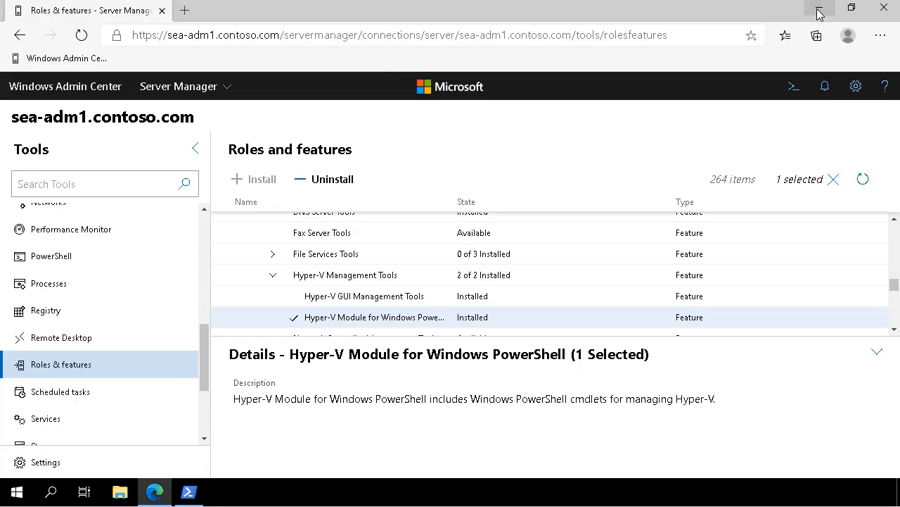
Select SEA-SVR1 from All connections and launch its PowerShell tool
{"action": "left_click", "coordinate": [78, 93]}
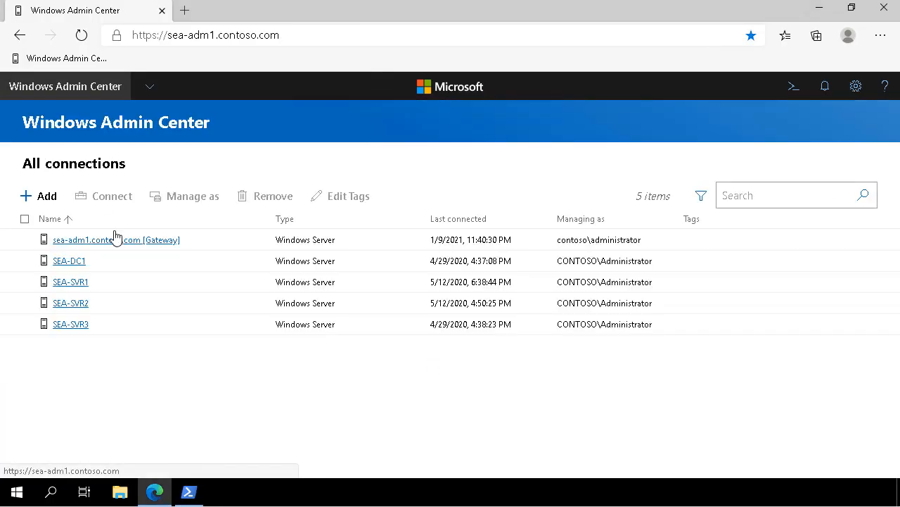
{"action": "left_click", "coordinate": [71, 283]}
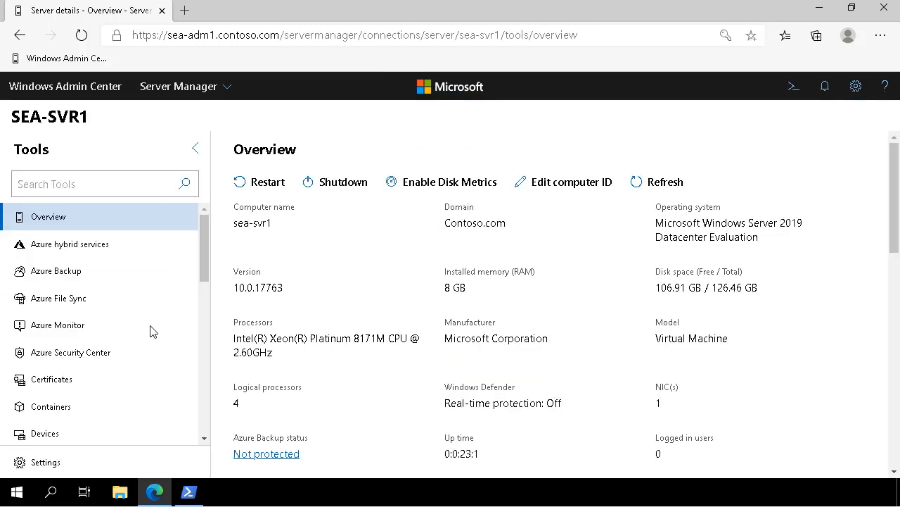
{"action": "scroll", "coordinate": [146, 336], "scroll_direction": "down", "scroll_amount": 3}
{"action": "scroll", "coordinate": [145, 336], "scroll_direction": "down", "scroll_amount": 3}
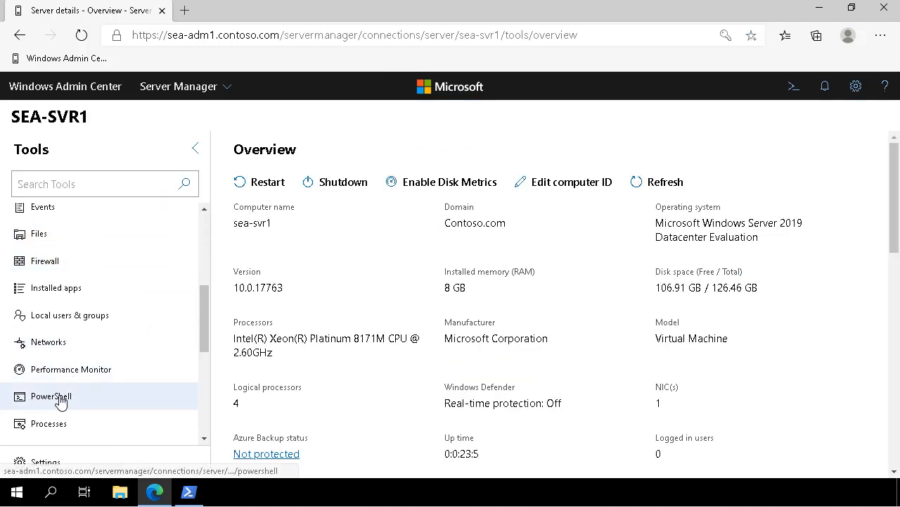
{"action": "left_click", "coordinate": [59, 399]}
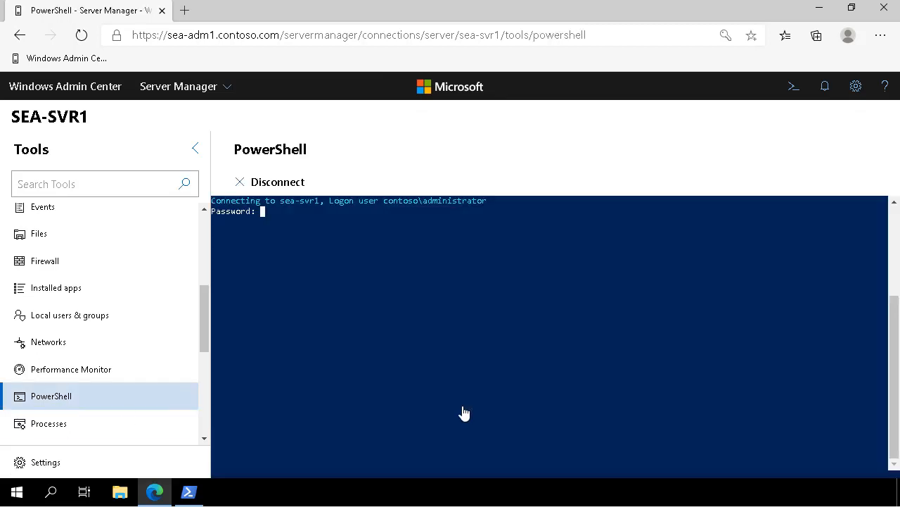
Authenticate with the administrator password and list Hyper-V features using get-windowsfeature hyper*
{"action": "type", "text": "Pa55w.rd"}
{"action": "key", "text": "Return"}
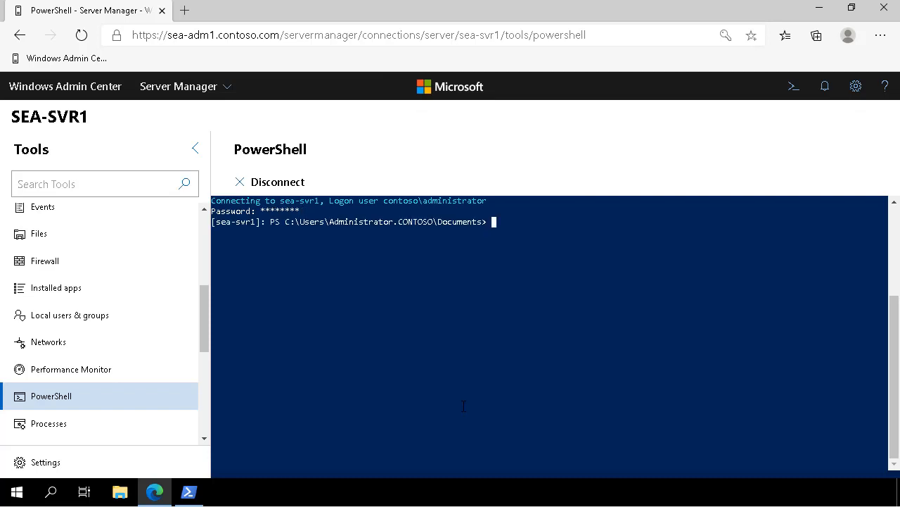
{"action": "type", "text": "get-windowsfeature hyper*"}
{"action": "key", "text": "Return"}
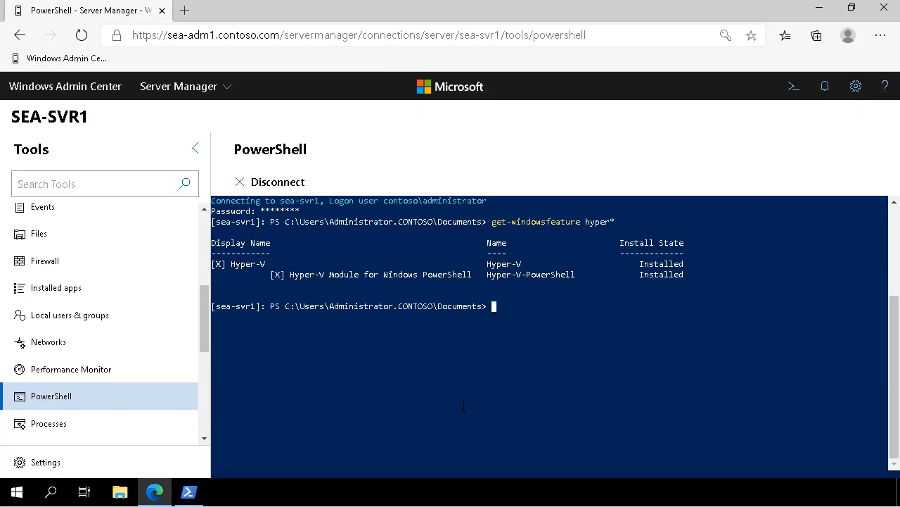
Uninstall Hyper-V with -includemanagementtools -restart, exit the session, and reconnect
{"action": "type", "text": "uninstall-windowsfeature hyper-"}
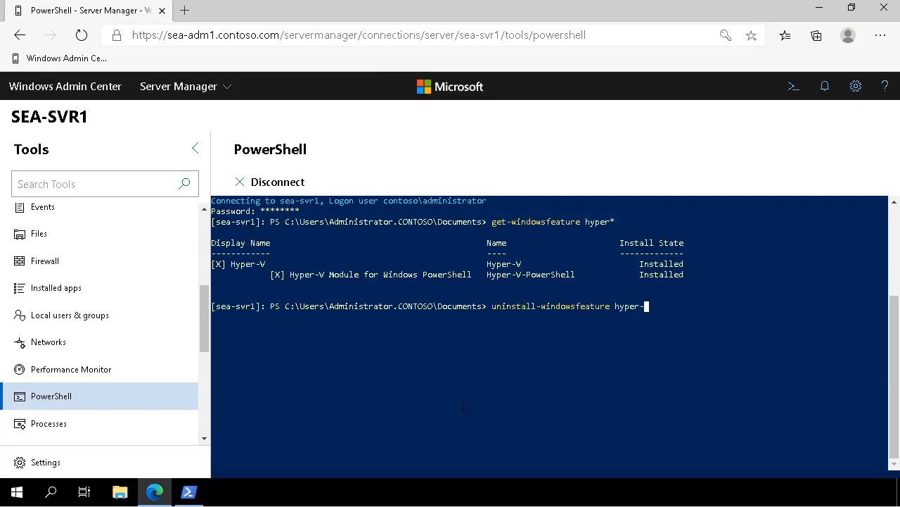
{"action": "type", "text": "V -includemanagementtools"}
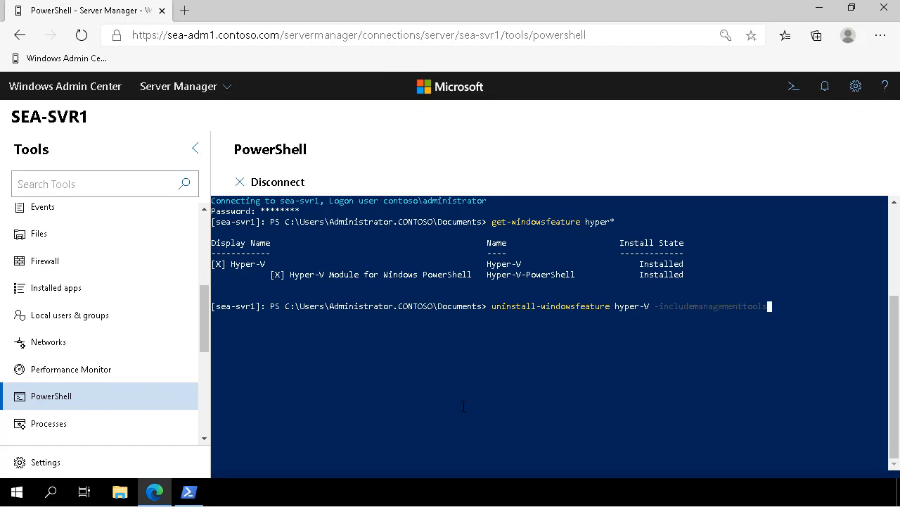
{"action": "type", "text": " -restart"}
{"action": "key", "text": "Return"}
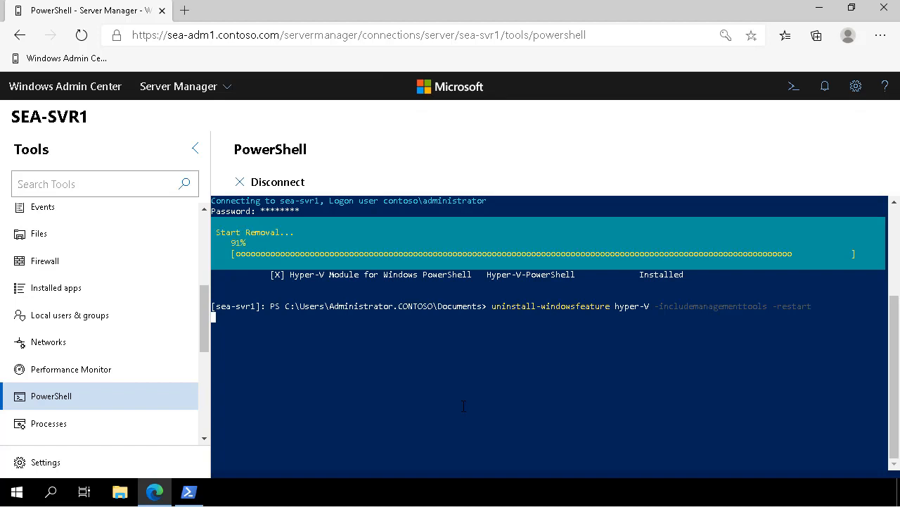
{"action": "type", "text": "exit"}
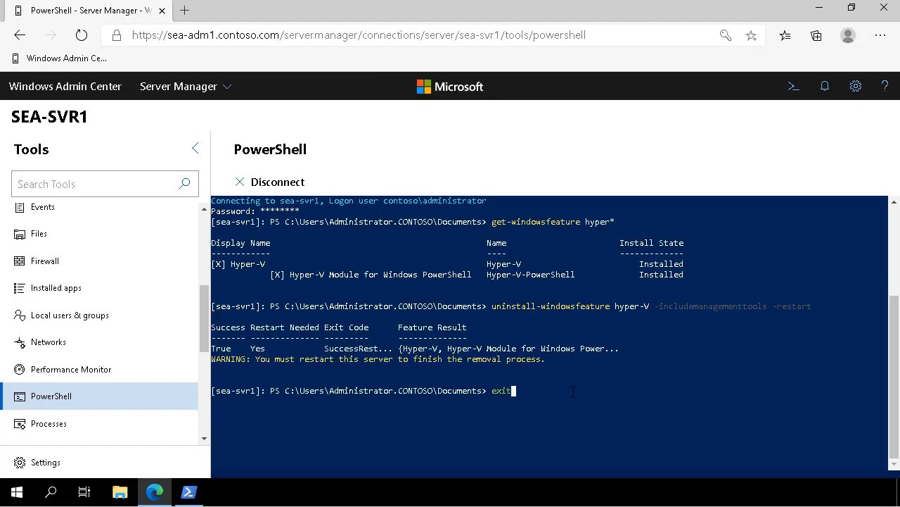
{"action": "key", "text": "Return"}
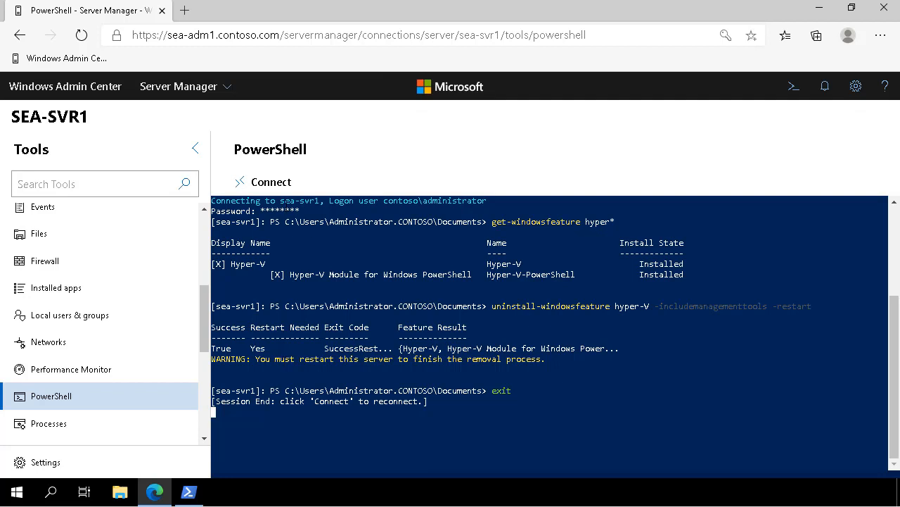
{"action": "left_click", "coordinate": [272, 185]}
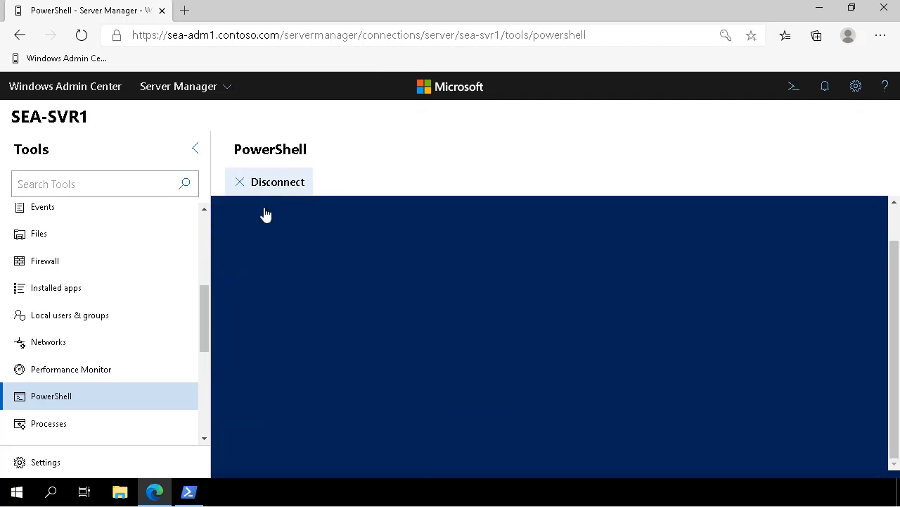
Authenticate with the administrator password, collapse the Tools list, and zoom the page to 125%
{"action": "type", "text": "Pa55w.rd"}
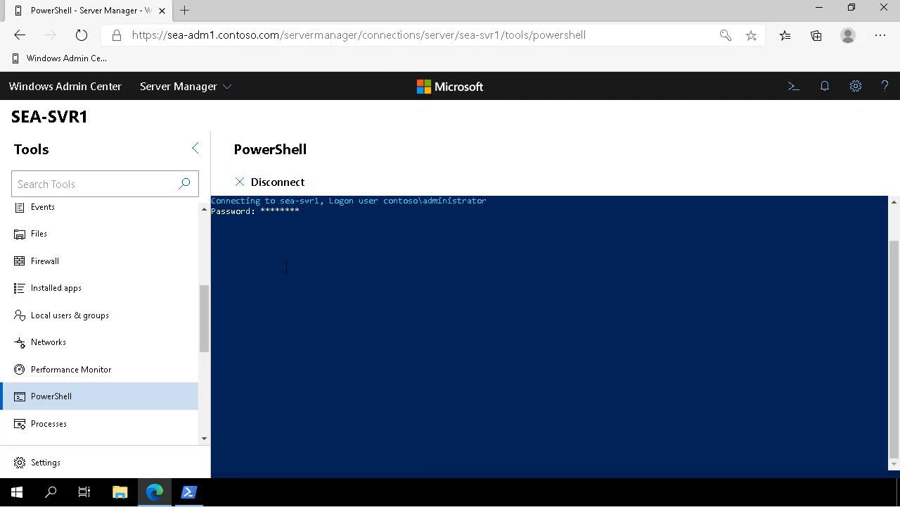
{"action": "left_click", "coordinate": [195, 146]}
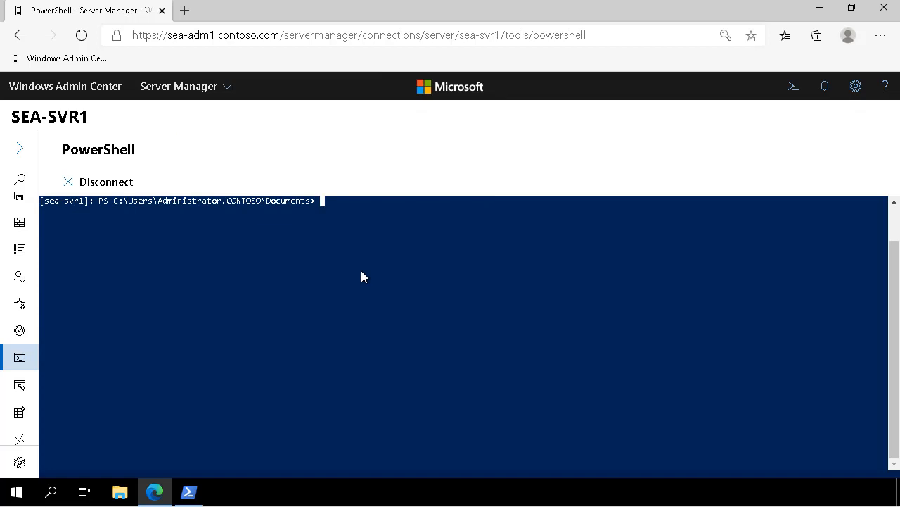
{"action": "key", "text": "ctrl+plus"}
{"action": "key", "text": "ctrl+plus"}
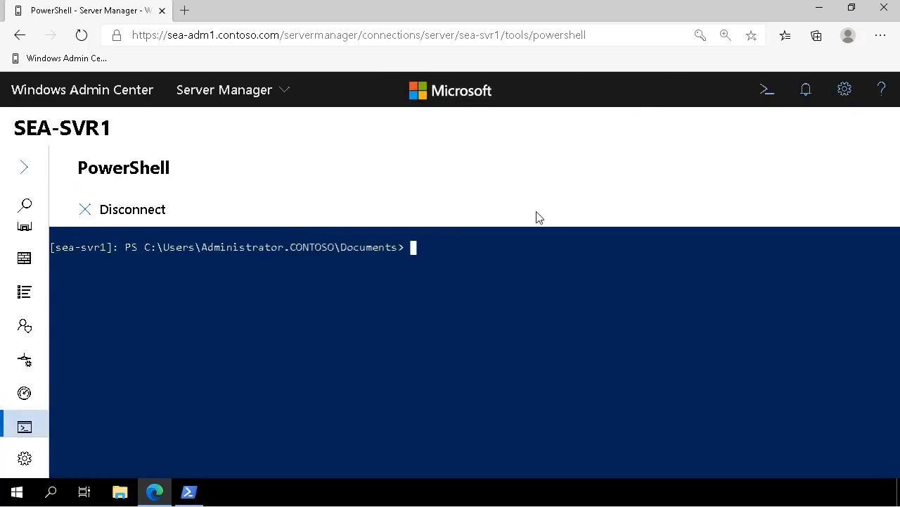
Run Install-WindowsFeature -Name Hyper-V -ComputerName SEA-SVR1 with management tools, then exit and reconnect
{"action": "type", "text": "Install-WindowsFeature -Name Hyper-V -ComputerName SEA-SVR1 -IncludeManagement"}
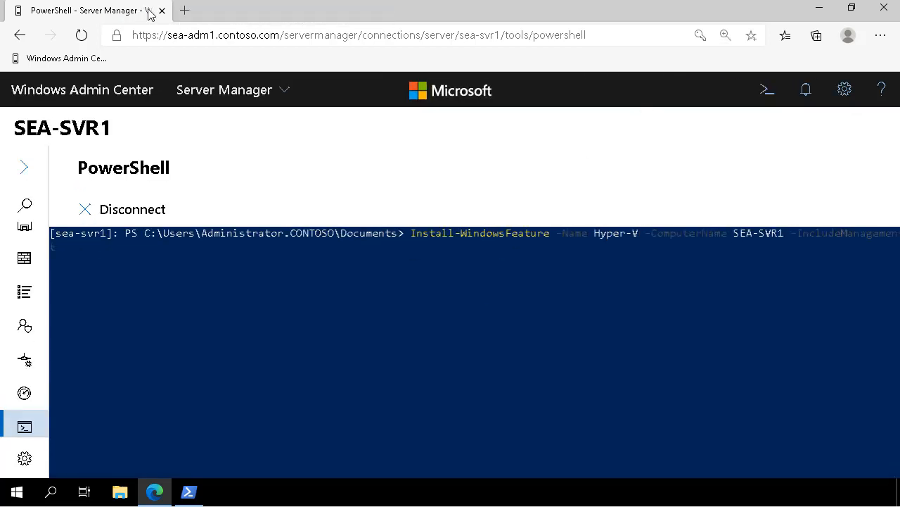
{"action": "key", "text": "Return"}
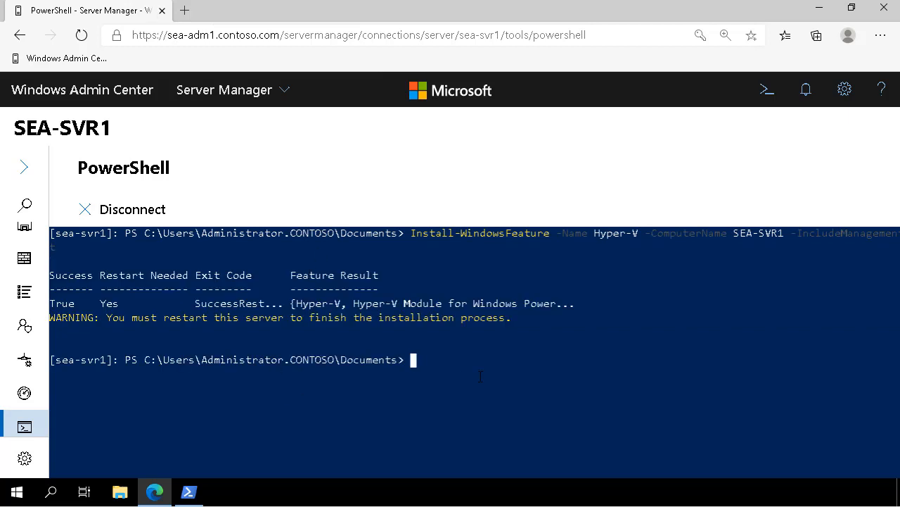
{"action": "type", "text": "exit"}
{"action": "key", "text": "Return"}
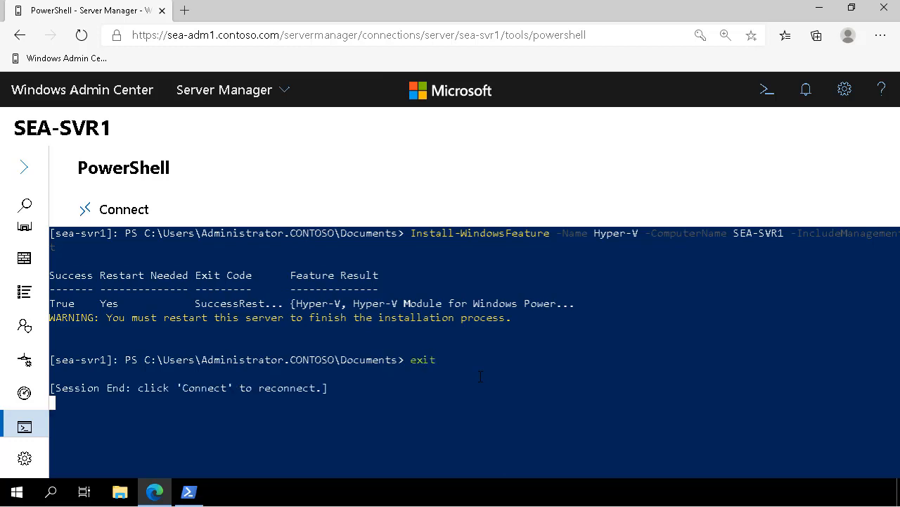
{"action": "left_click", "coordinate": [111, 213]}
After entering the password, list installed features with Where-Object InstallState 'Installed' and highlight the Hyper-V line
{"action": "type", "text": "Pa55w.rd"}
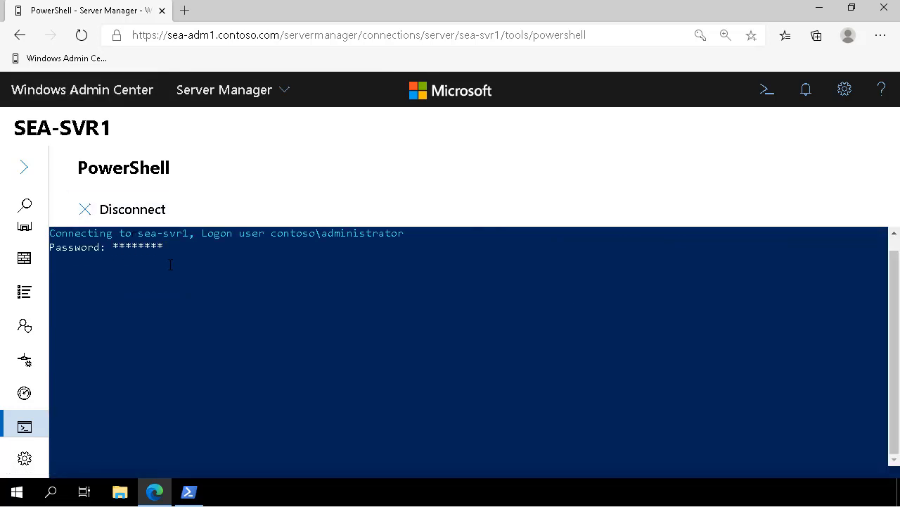
{"action": "type", "text": "get-windowsfeature"}
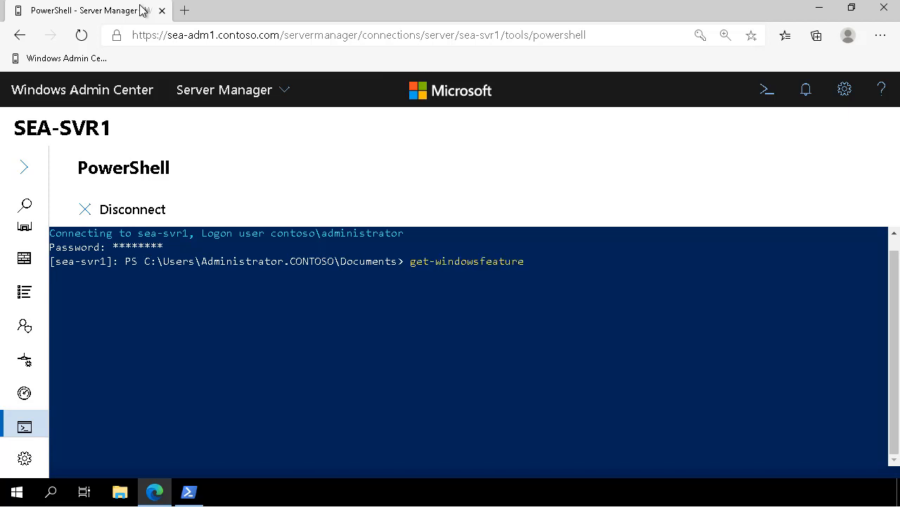
{"action": "type", "text": " | Where-Object{$_.InstallState -eq 'Installed'}"}
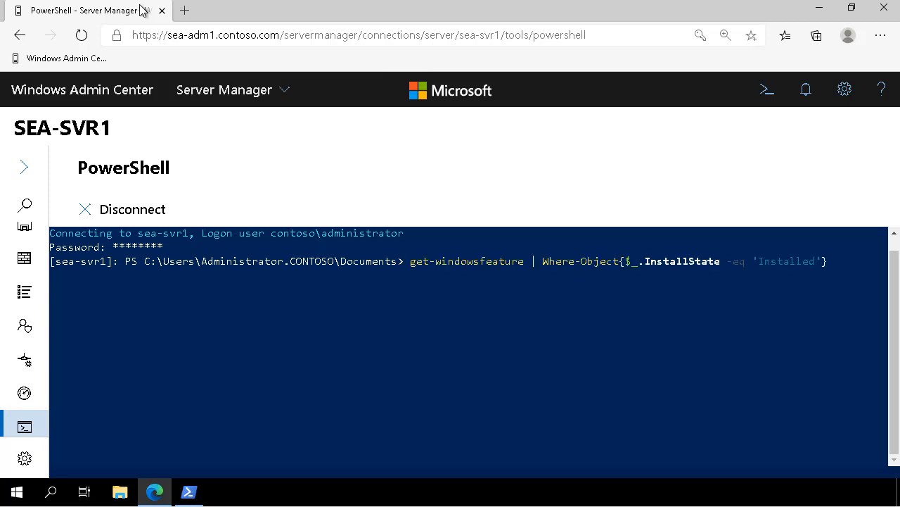
{"action": "key", "text": "Return"}
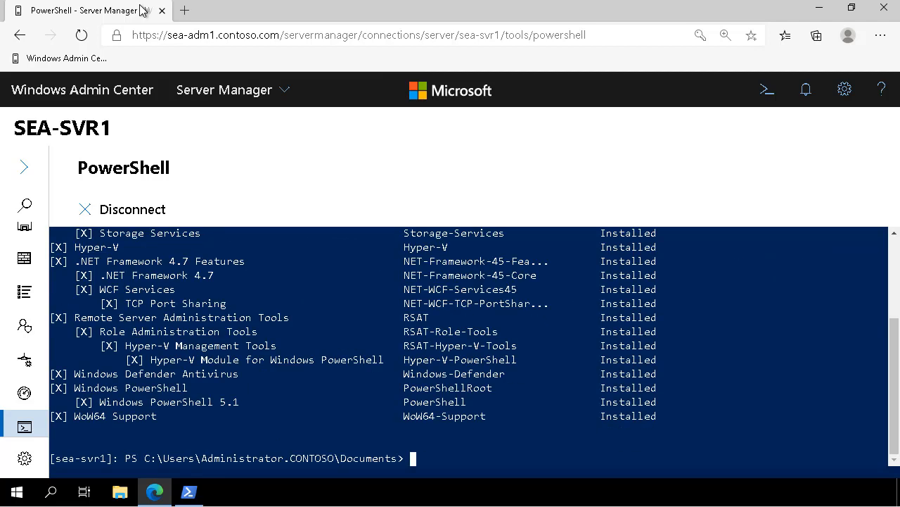
{"action": "left_click_drag", "start_coordinate": [448, 247], "coordinate": [51, 245]}
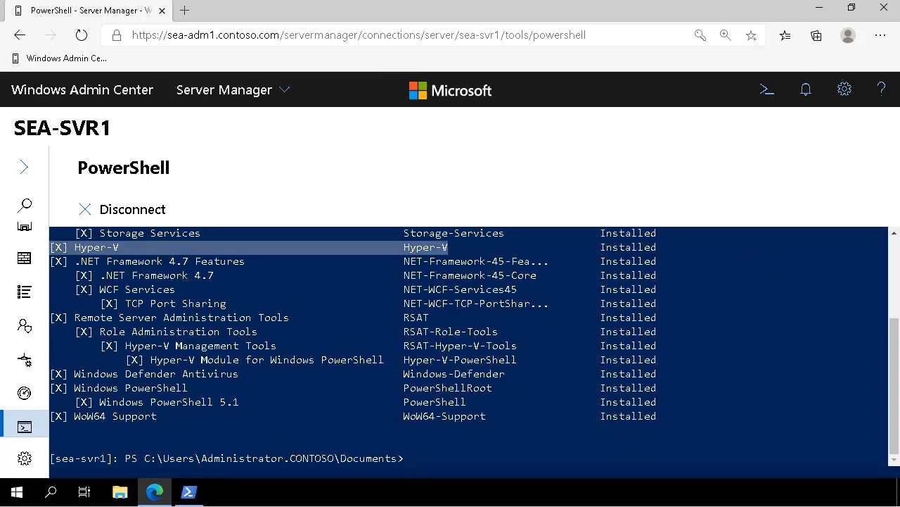